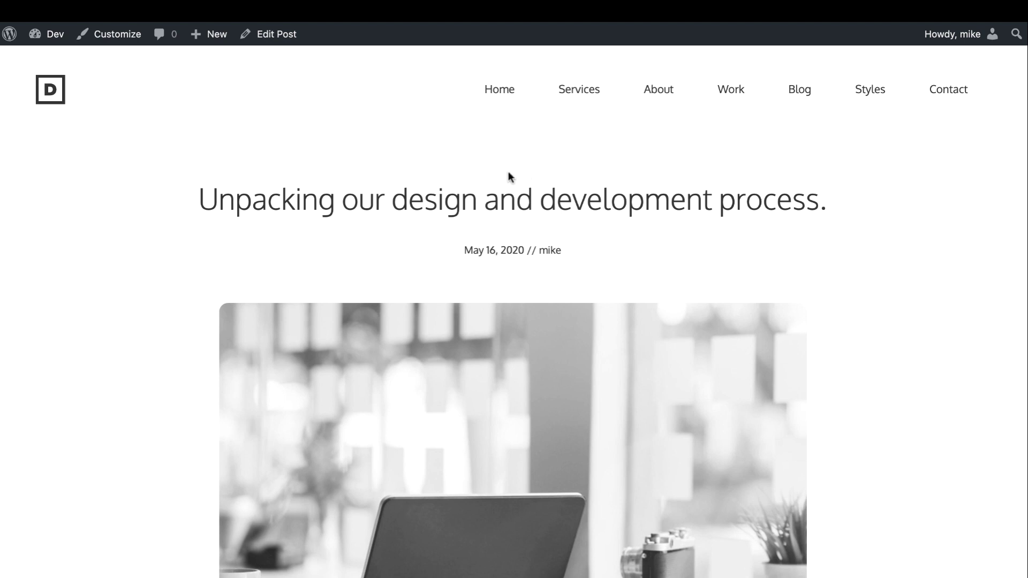
Scroll through the blog post down to the comments section and back up
{"action": "scroll", "coordinate": [508, 176], "scroll_direction": "down", "scroll_amount": 2}
{"action": "scroll", "coordinate": [509, 176], "scroll_direction": "up", "scroll_amount": 2}
{"action": "scroll", "coordinate": [371, 251], "scroll_direction": "down", "scroll_amount": 20}
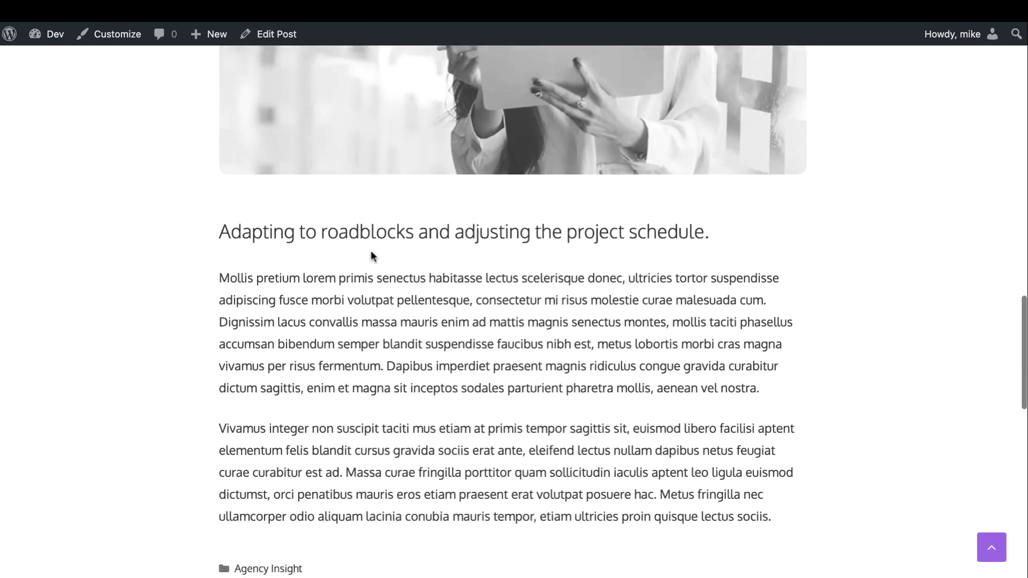
{"action": "scroll", "coordinate": [371, 257], "scroll_direction": "down", "scroll_amount": 8}
{"action": "scroll", "coordinate": [516, 209], "scroll_direction": "up", "scroll_amount": 3}
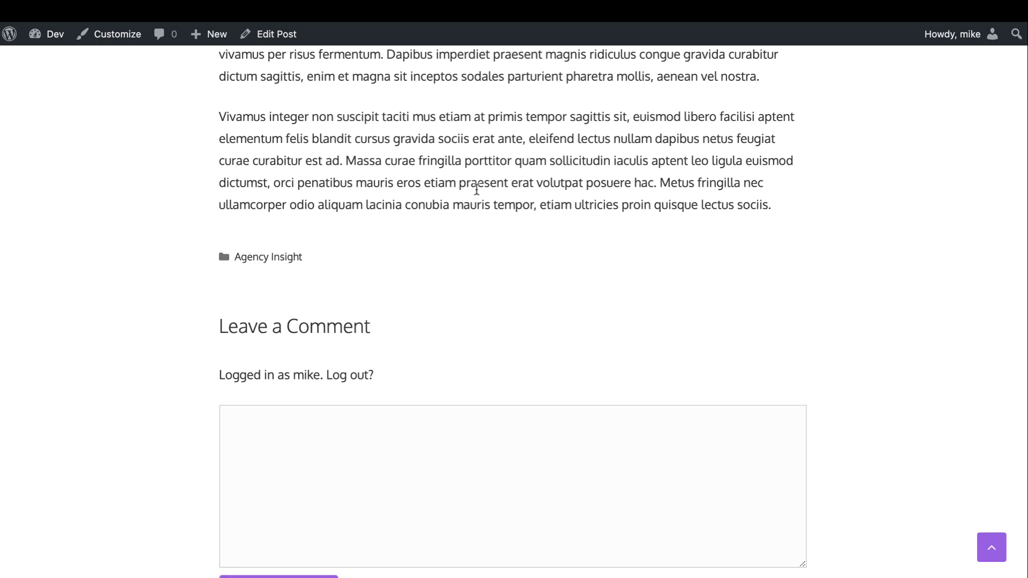
{"action": "scroll", "coordinate": [477, 190], "scroll_direction": "up", "scroll_amount": 10}
{"action": "scroll", "coordinate": [475, 187], "scroll_direction": "up", "scroll_amount": 5}
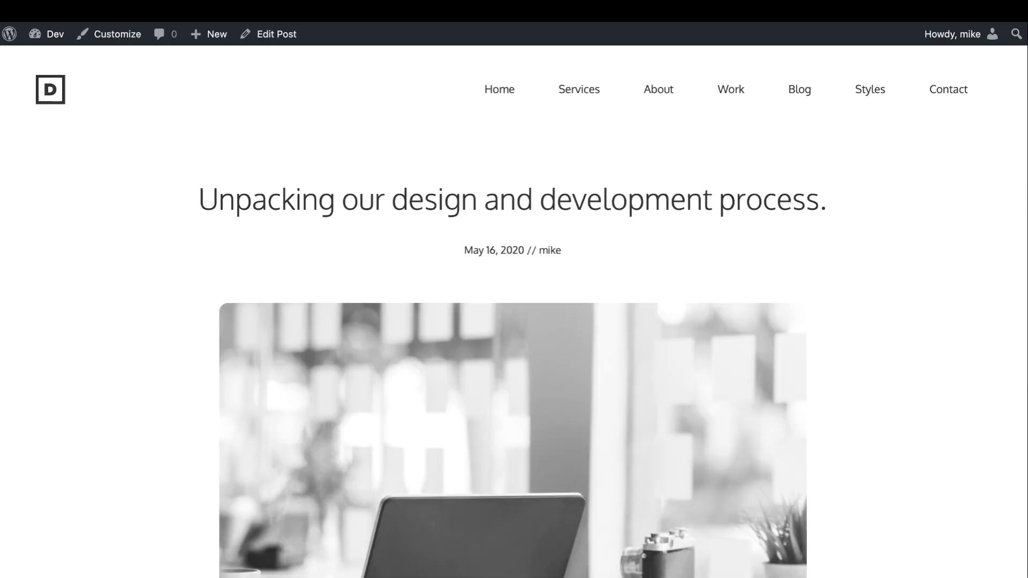
{"action": "scroll", "coordinate": [331, 330], "scroll_direction": "down", "scroll_amount": 3}
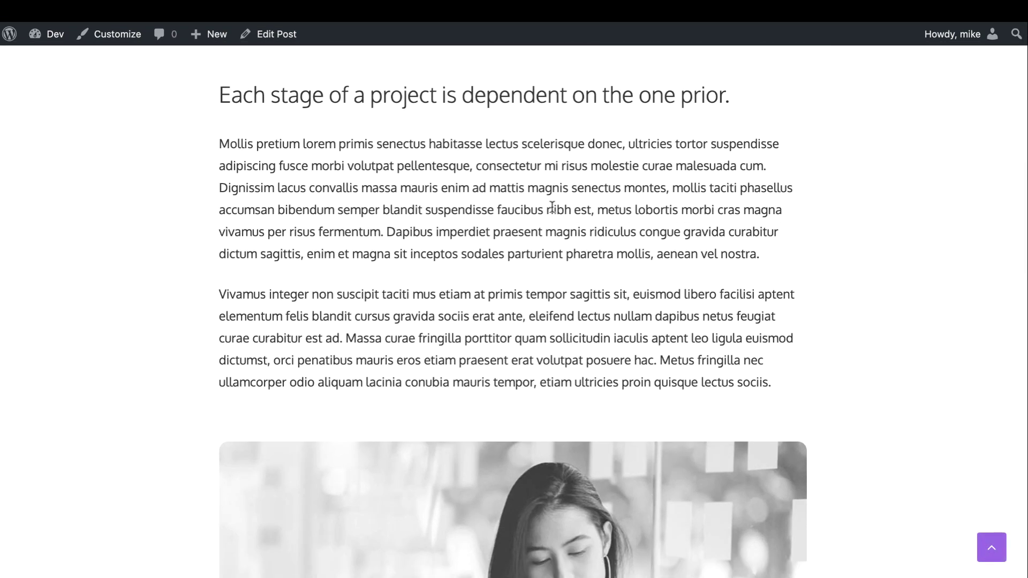
{"action": "scroll", "coordinate": [552, 207], "scroll_direction": "down", "scroll_amount": 8}
{"action": "scroll", "coordinate": [549, 217], "scroll_direction": "down", "scroll_amount": 4}
{"action": "scroll", "coordinate": [119, 270], "scroll_direction": "down", "scroll_amount": 4}
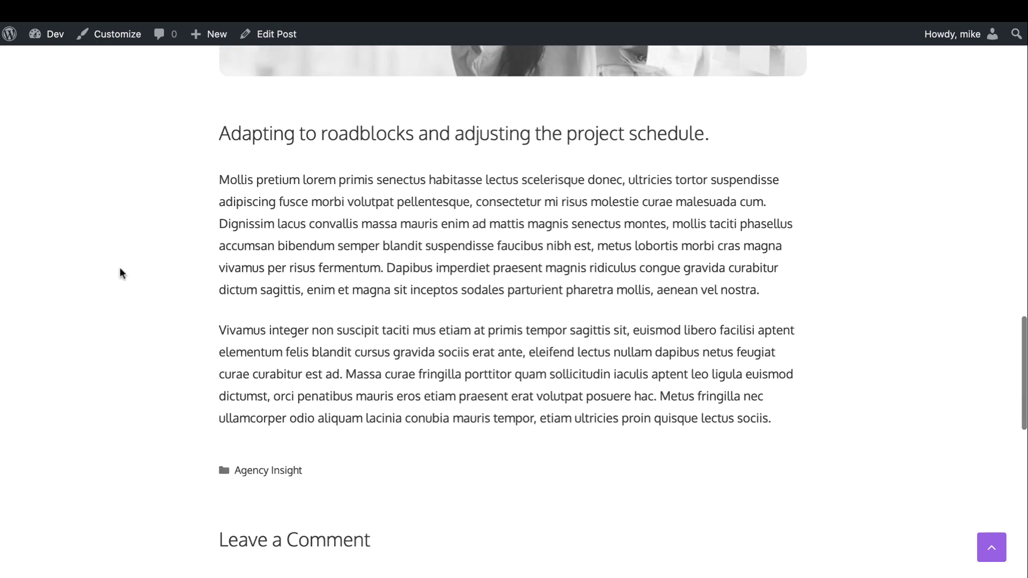
{"action": "scroll", "coordinate": [693, 295], "scroll_direction": "down", "scroll_amount": 4}
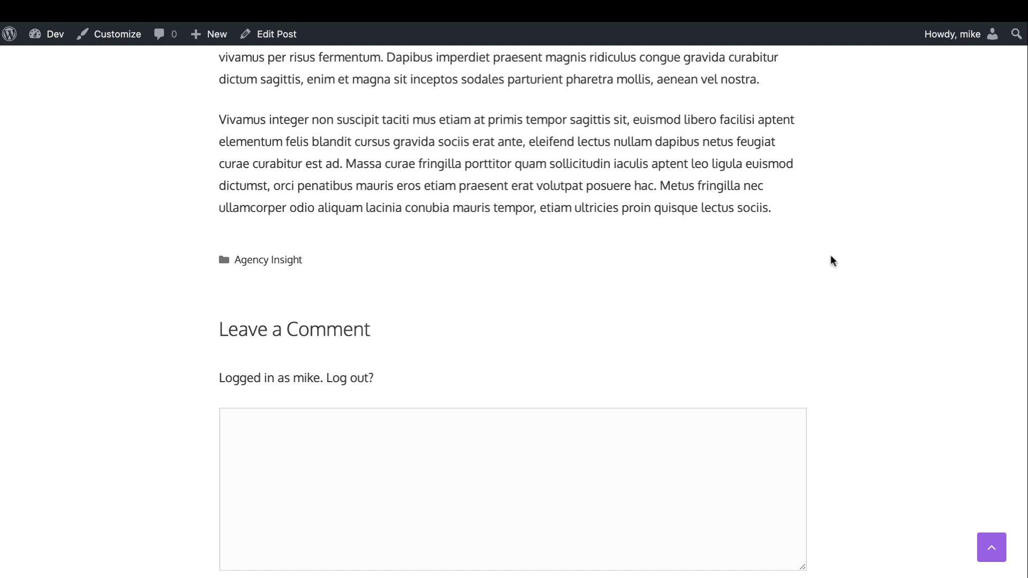
{"action": "scroll", "coordinate": [775, 200], "scroll_direction": "up", "scroll_amount": 15}
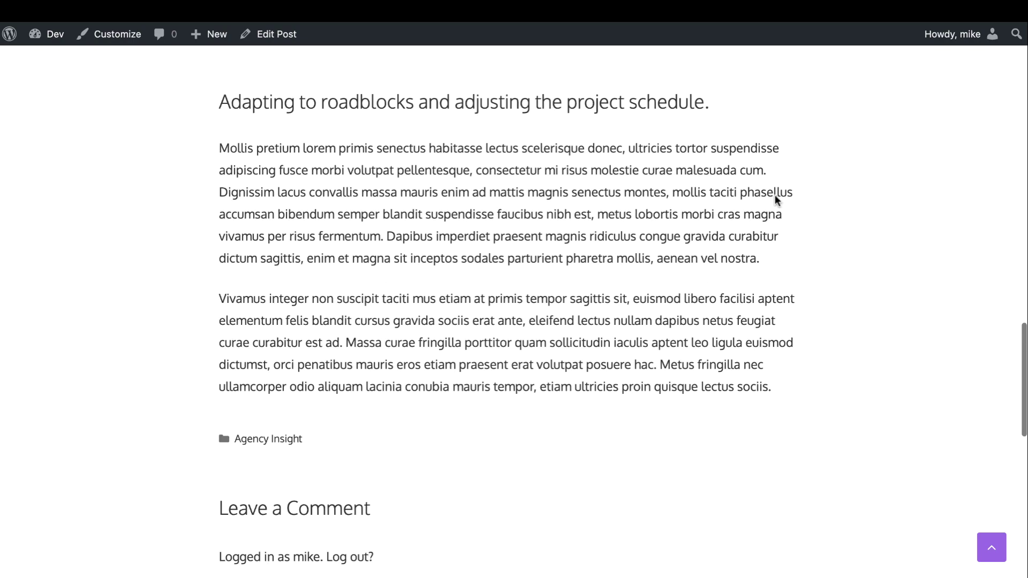
{"action": "scroll", "coordinate": [530, 102], "scroll_direction": "up", "scroll_amount": 5}
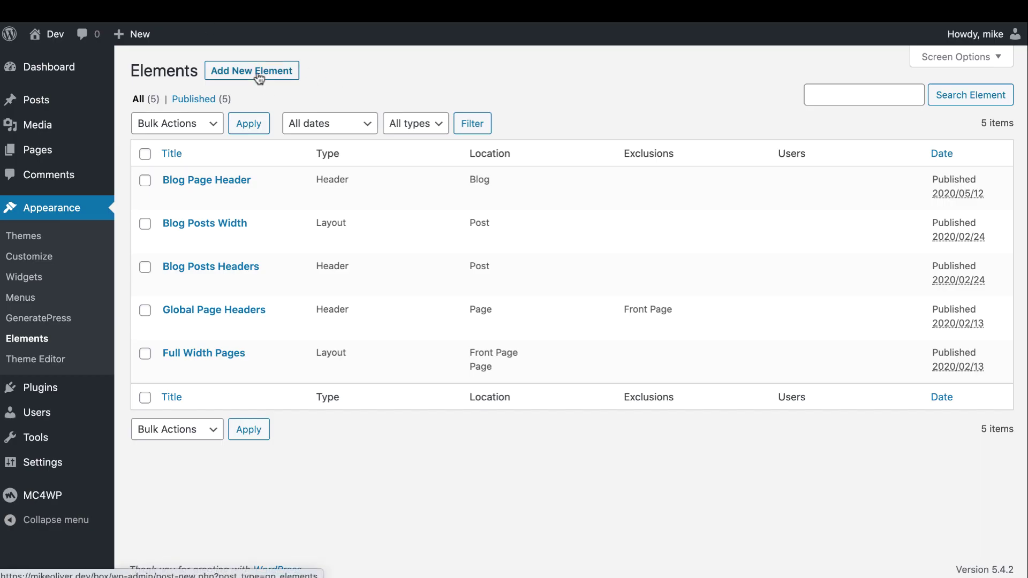
Add a Block-type GeneratePress element titled 'Author Box' and publish it
{"action": "left_click", "coordinate": [259, 78]}
{"action": "left_click", "coordinate": [511, 316]}
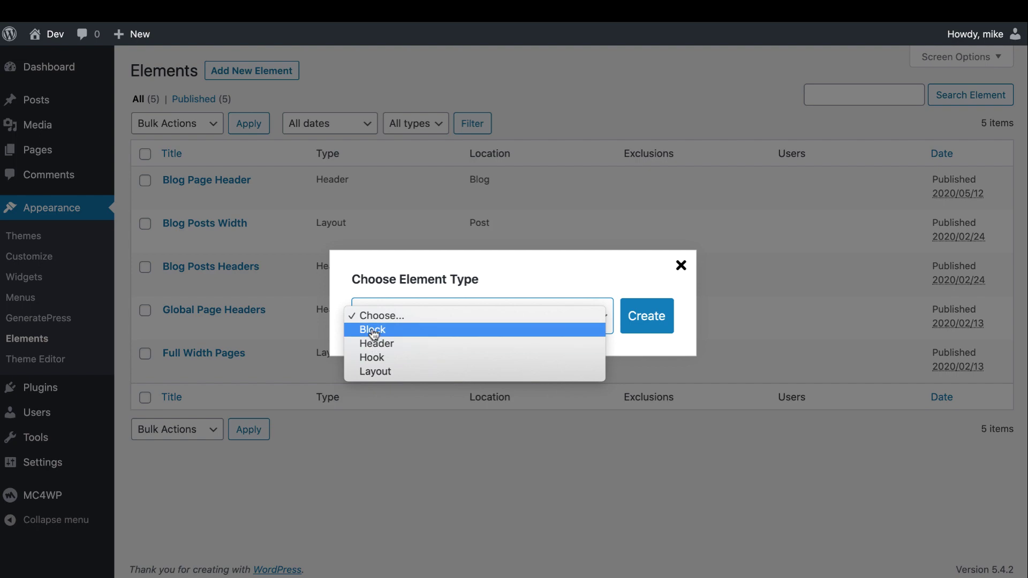
{"action": "left_click", "coordinate": [462, 315]}
{"action": "left_click", "coordinate": [646, 317]}
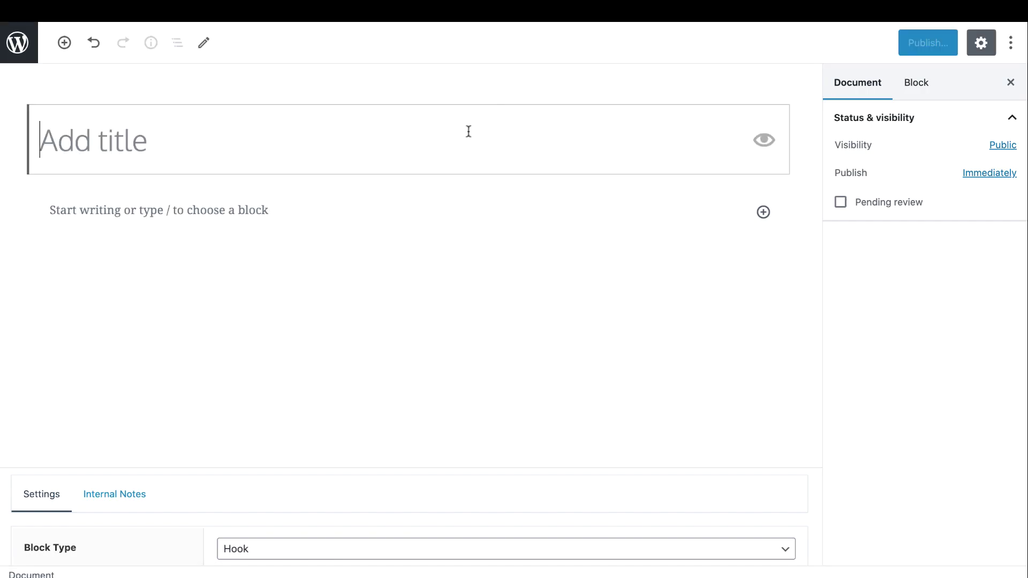
{"action": "type", "text": "Author"}
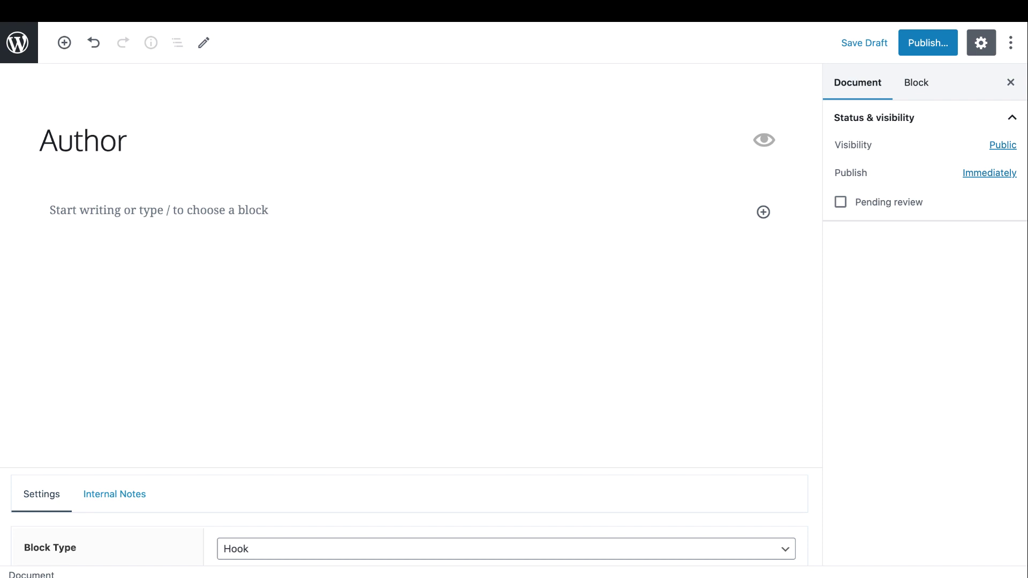
{"action": "type", "text": " Box"}
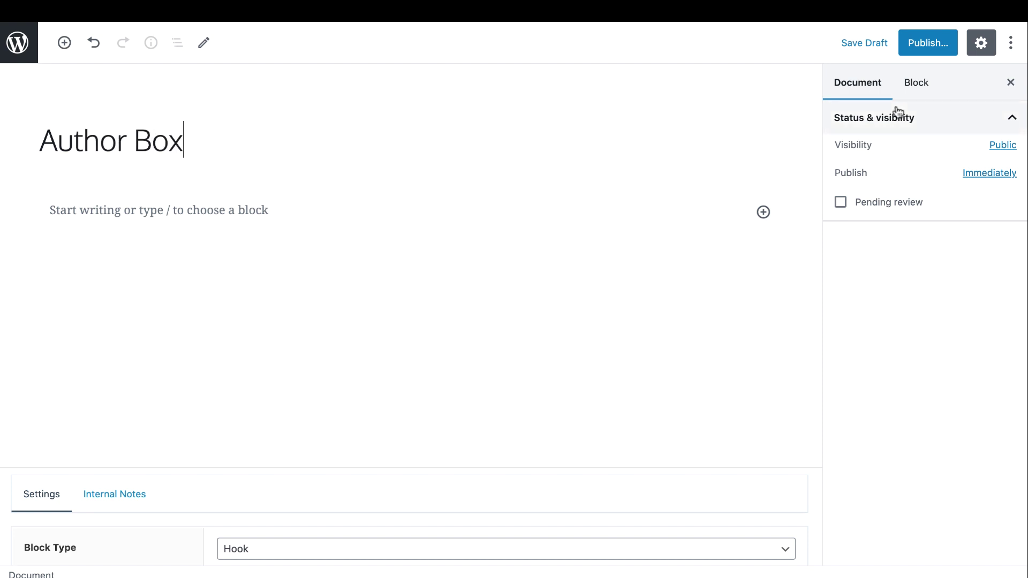
{"action": "left_click", "coordinate": [926, 43]}
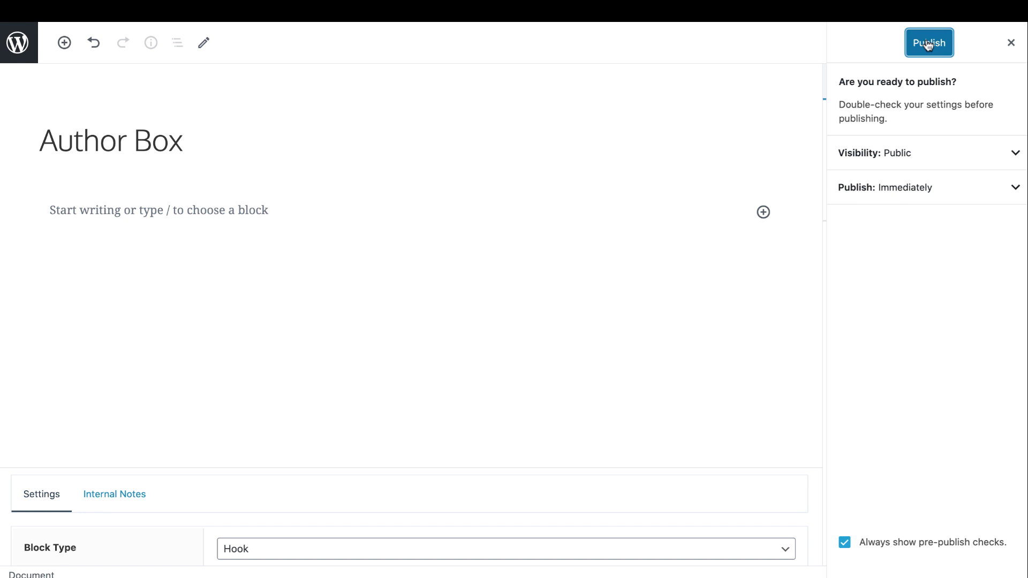
{"action": "left_click", "coordinate": [928, 45]}
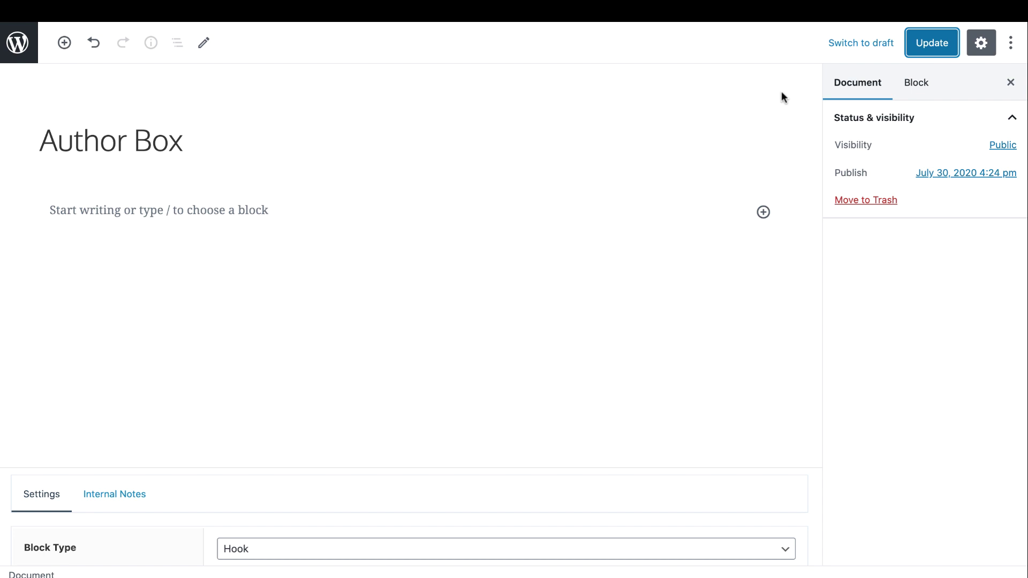
Insert the Author Box Template reusable block into the element
{"action": "left_click", "coordinate": [762, 212]}
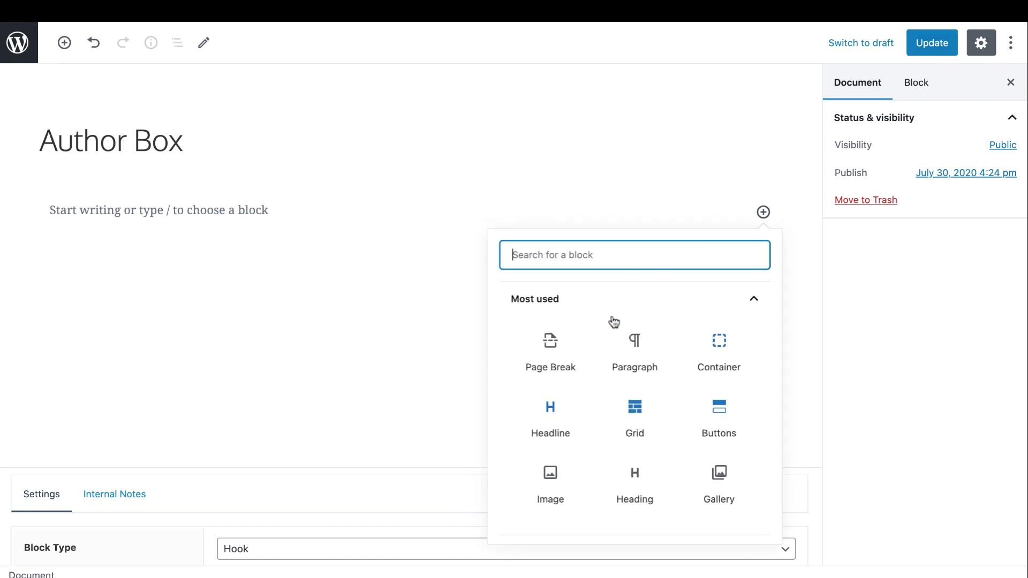
{"action": "scroll", "coordinate": [610, 332], "scroll_direction": "down", "scroll_amount": 5}
{"action": "left_click", "coordinate": [583, 521]}
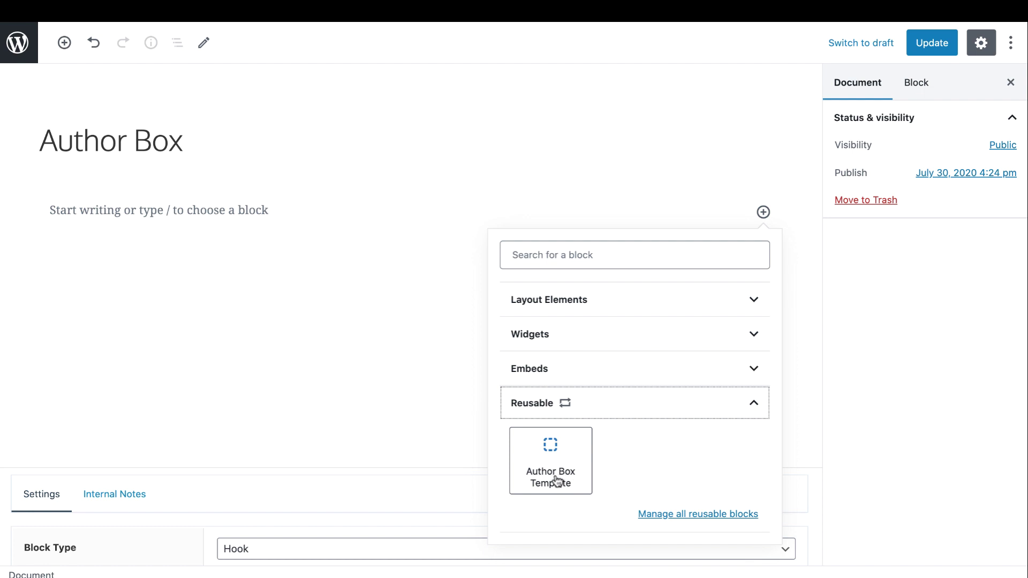
{"action": "left_click", "coordinate": [556, 482]}
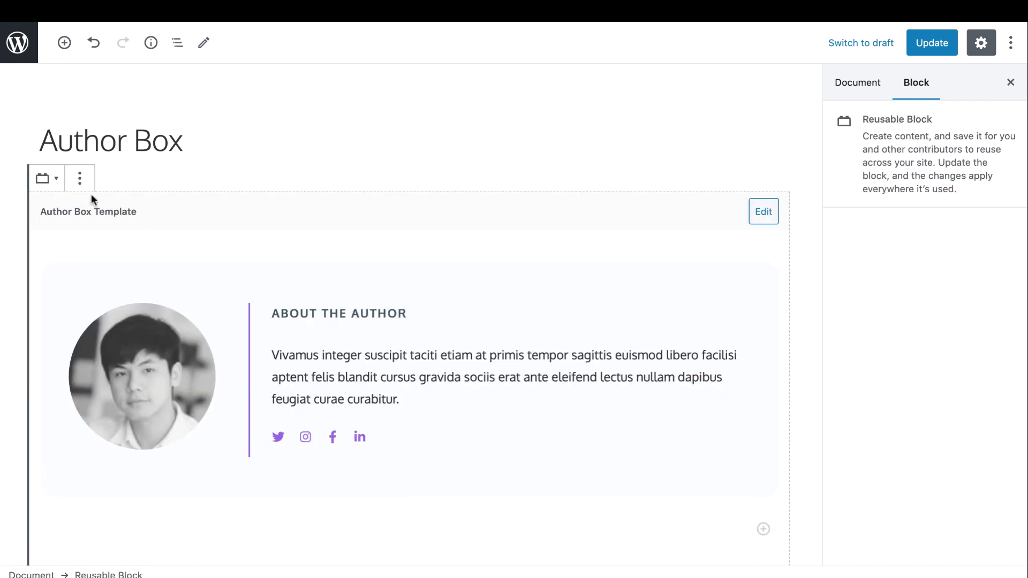
Convert the Author Box Template into regular blocks and view its nested block tree
{"action": "left_click", "coordinate": [79, 179]}
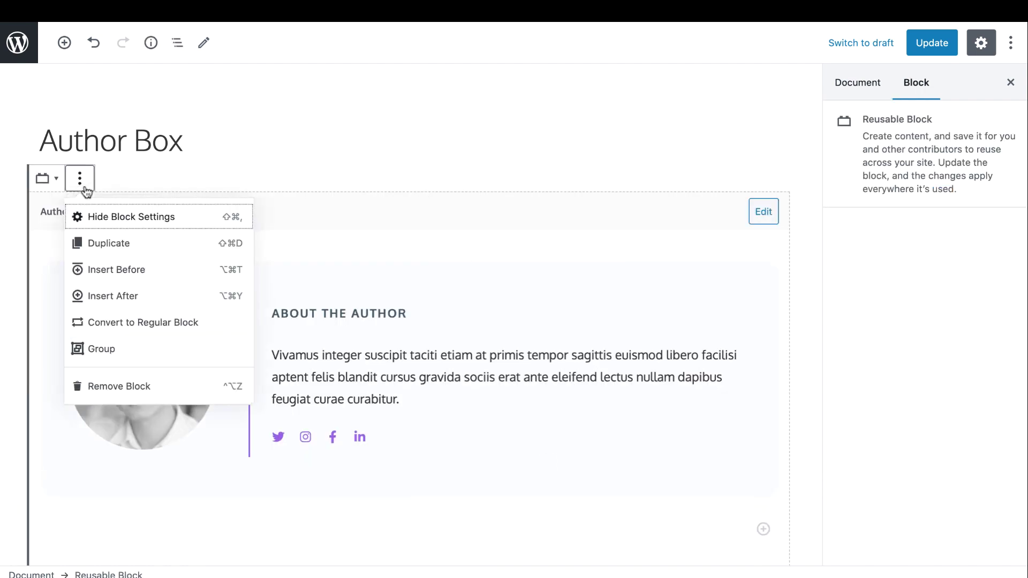
{"action": "left_click", "coordinate": [128, 322]}
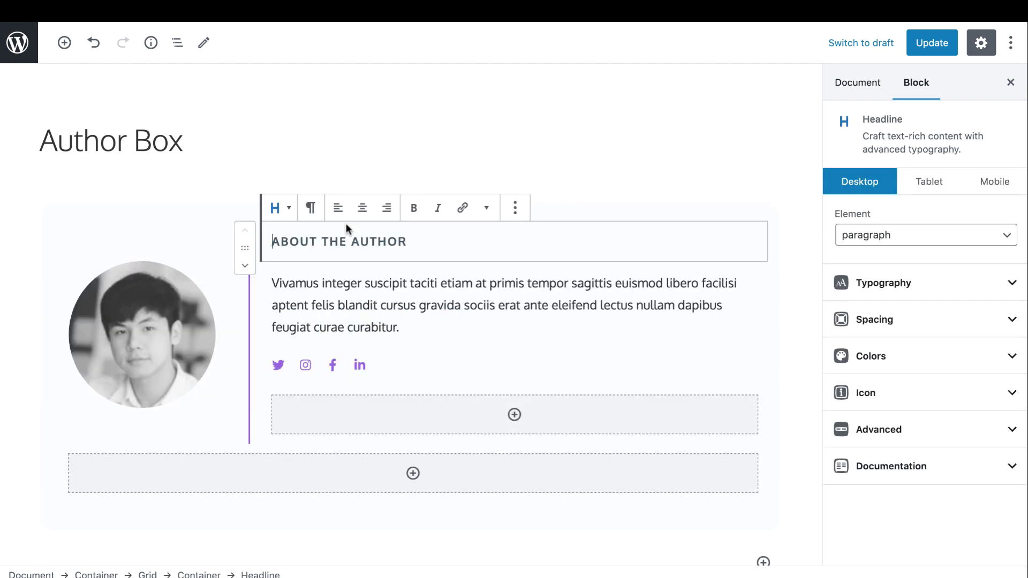
{"action": "left_click", "coordinate": [165, 224]}
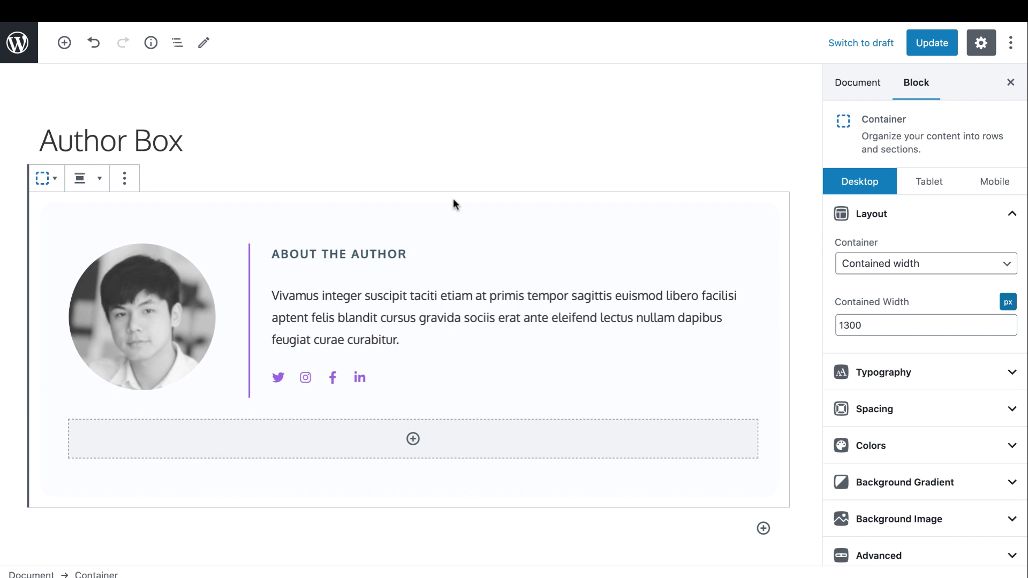
{"action": "left_click", "coordinate": [177, 42]}
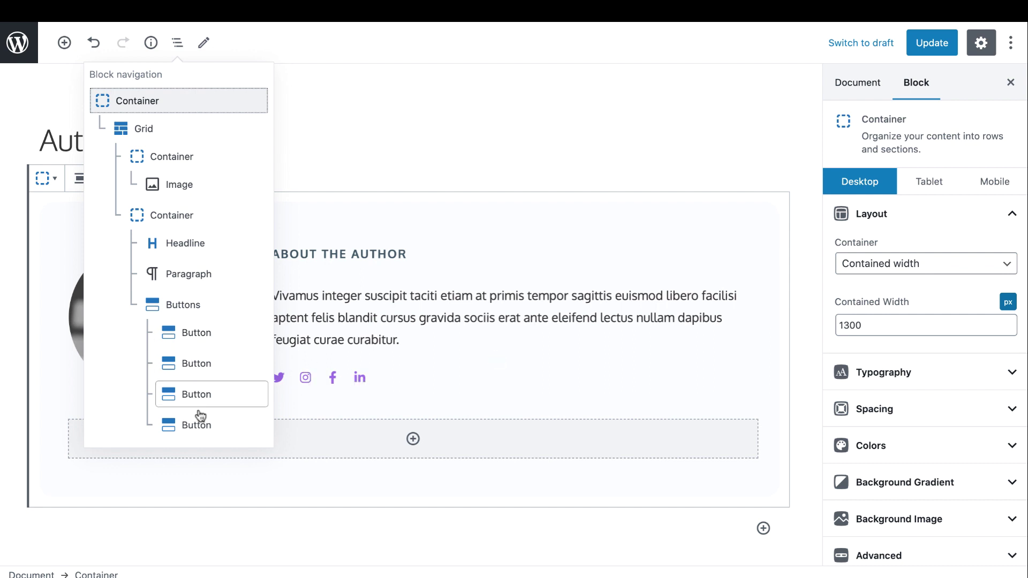
Set Border Size Left to 2 on the Container holding the author text
{"action": "left_click", "coordinate": [366, 174]}
{"action": "left_click", "coordinate": [66, 293]}
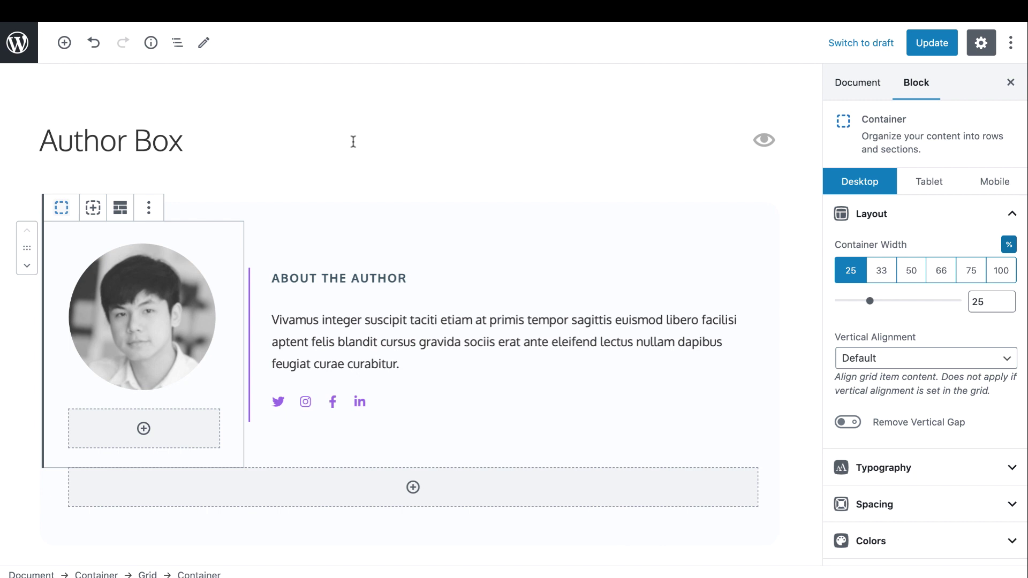
{"action": "left_click", "coordinate": [328, 216]}
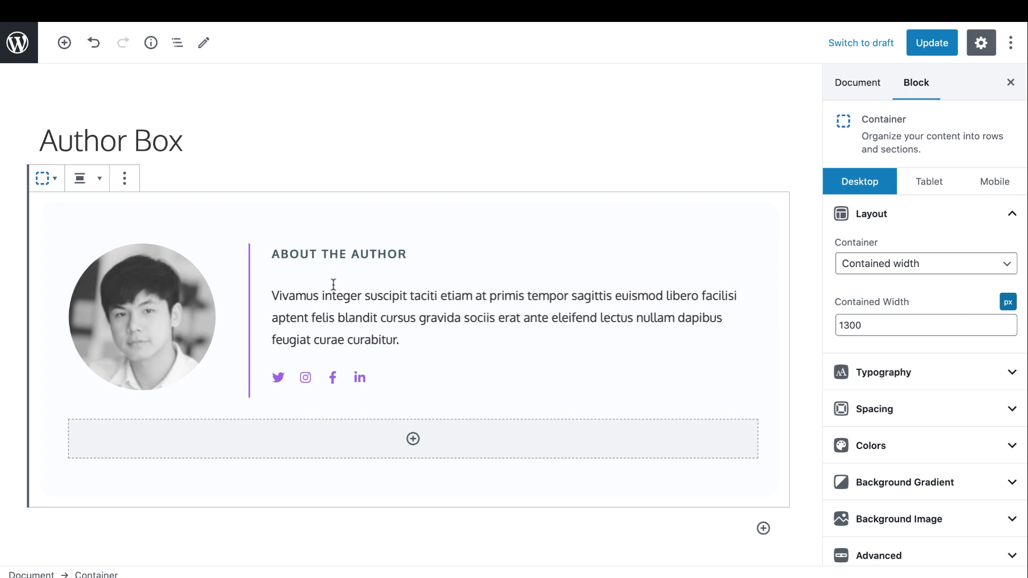
{"action": "left_click", "coordinate": [252, 263]}
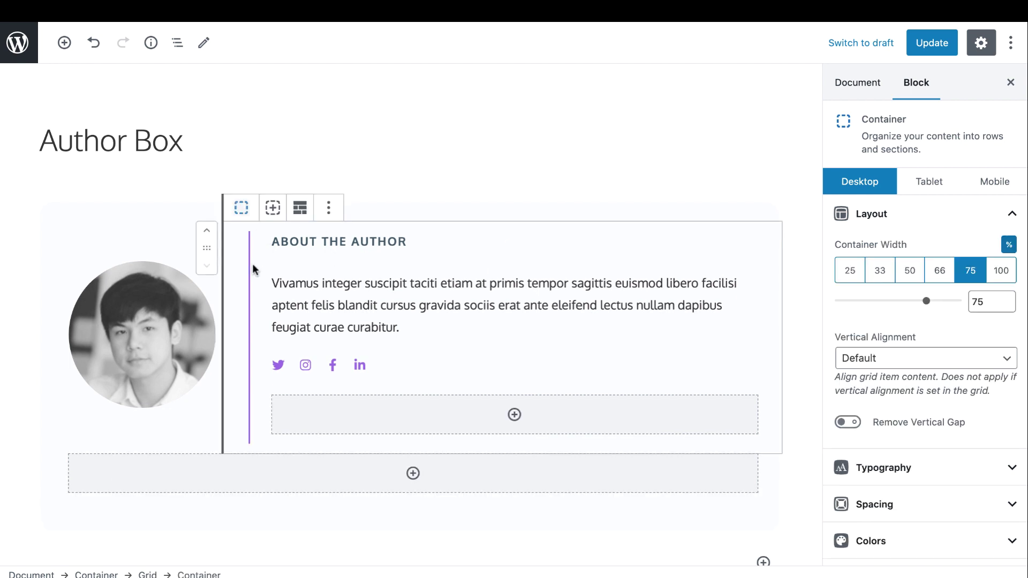
{"action": "left_click", "coordinate": [930, 506]}
{"action": "scroll", "coordinate": [927, 506], "scroll_direction": "down", "scroll_amount": 6}
{"action": "left_click", "coordinate": [973, 423]}
{"action": "type", "text": "2"}
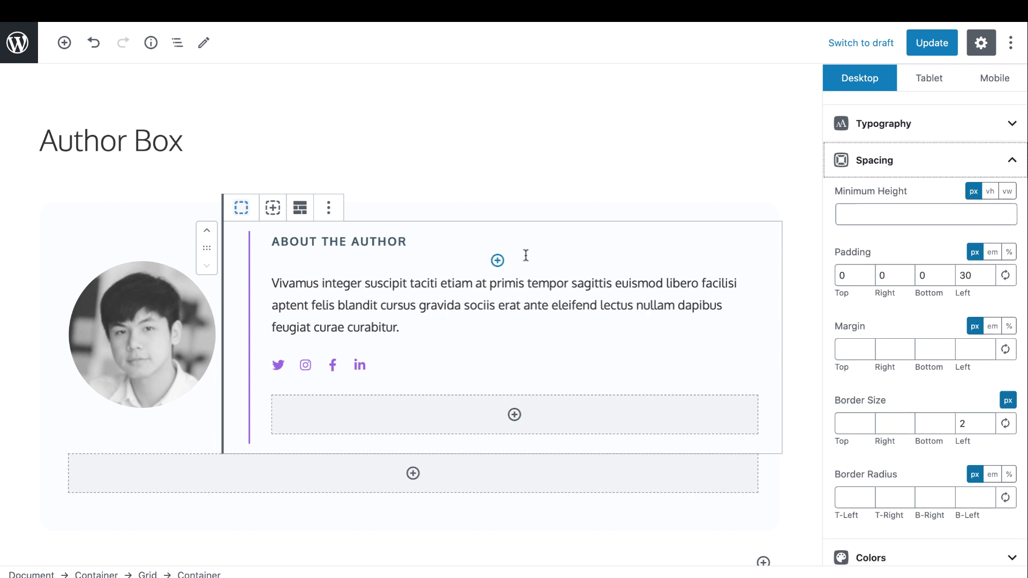
{"action": "left_click", "coordinate": [812, 250]}
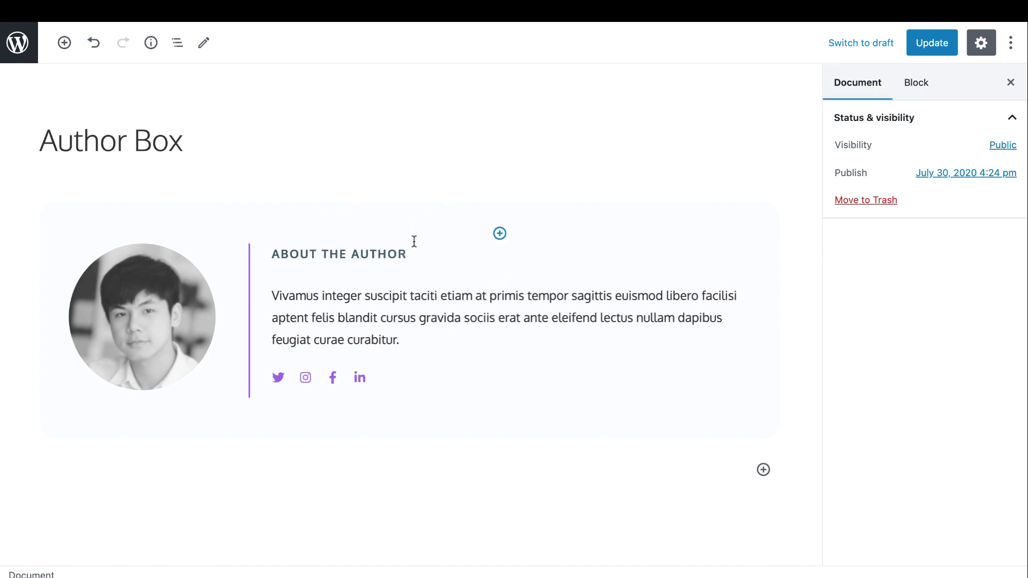
Scroll to the Elements settings and view the Block Type options, currently Hook
{"action": "scroll", "coordinate": [414, 242], "scroll_direction": "down", "scroll_amount": 10}
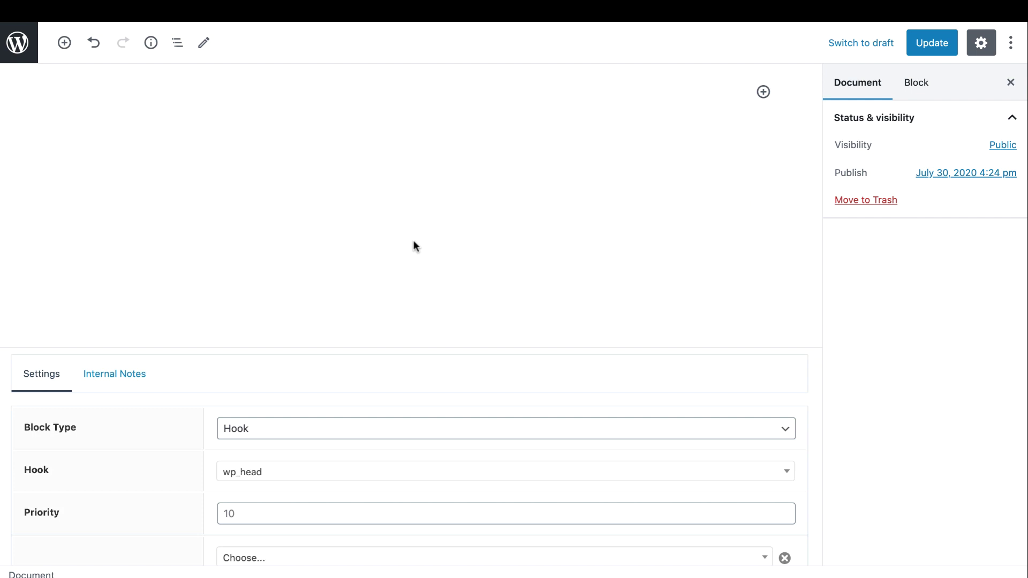
{"action": "scroll", "coordinate": [413, 241], "scroll_direction": "down", "scroll_amount": 4}
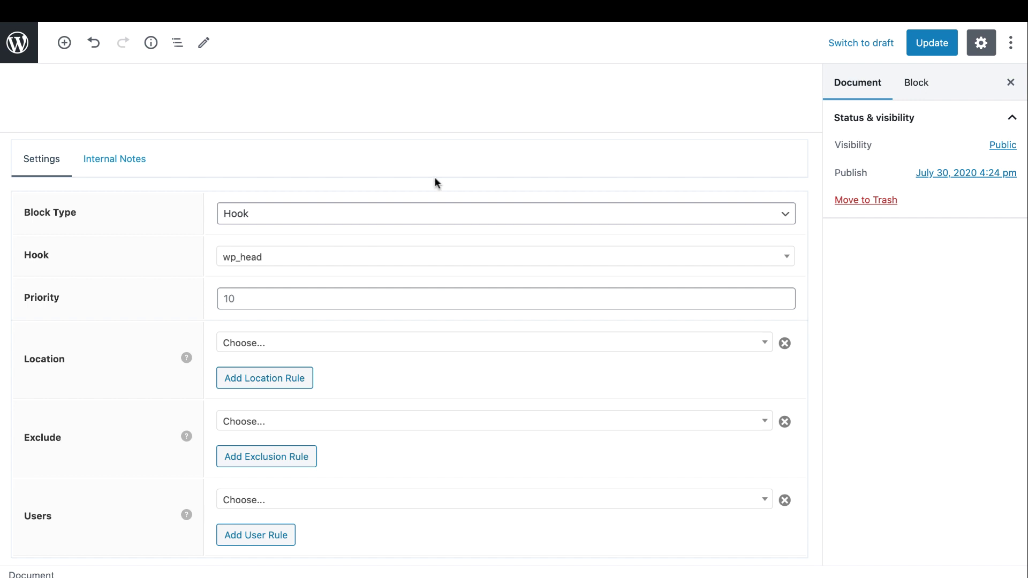
{"action": "left_click", "coordinate": [259, 214]}
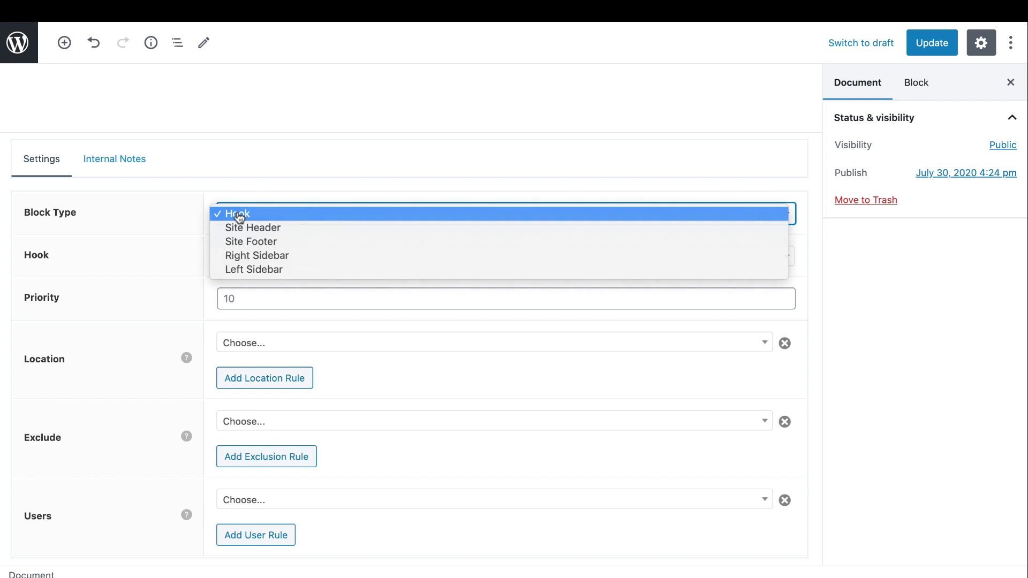
Keep Hook as the block type and browse the hook list for generate_after_content
{"action": "left_click", "coordinate": [239, 214]}
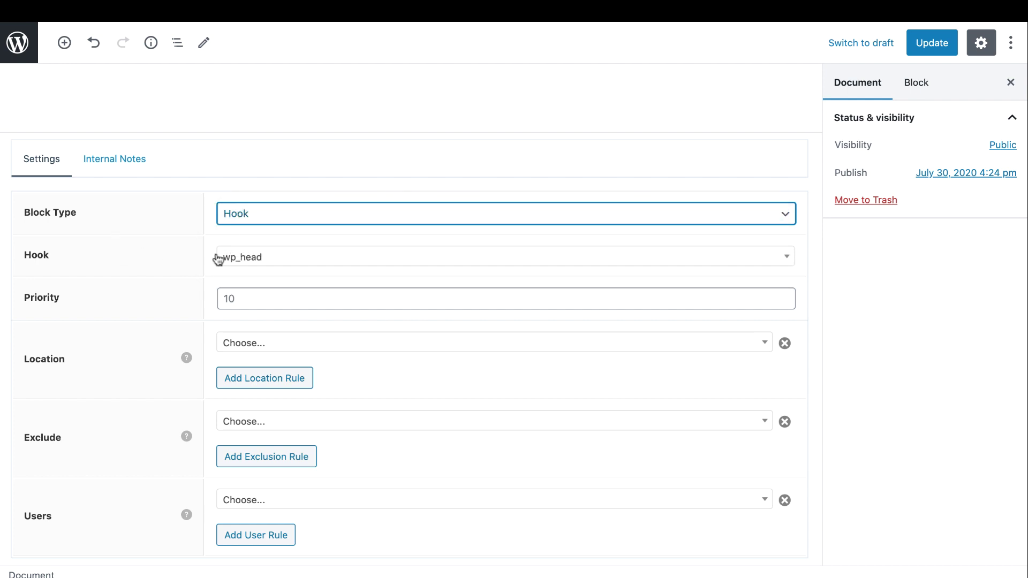
{"action": "left_click", "coordinate": [273, 259]}
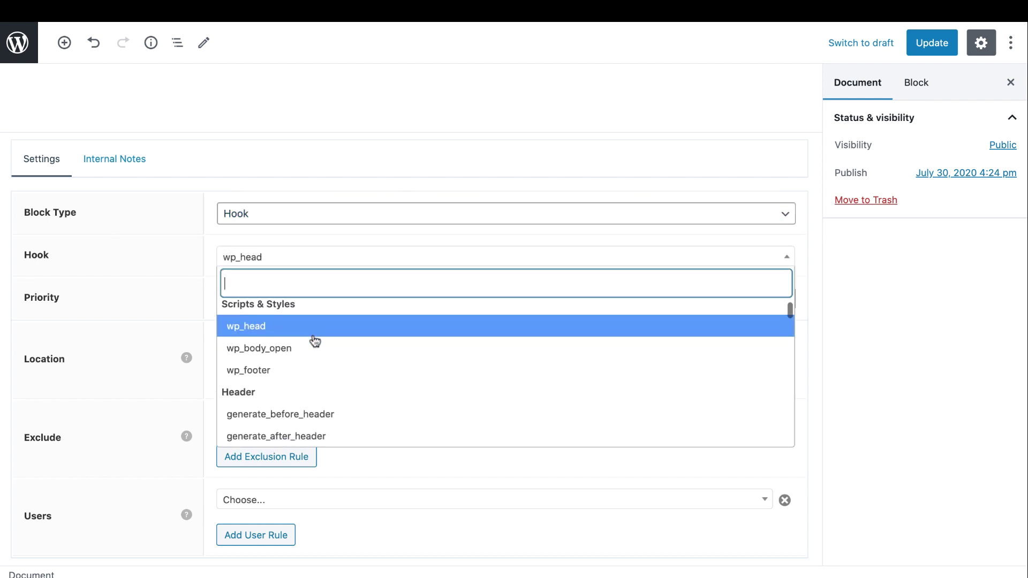
{"action": "scroll", "coordinate": [315, 341], "scroll_direction": "down", "scroll_amount": 5}
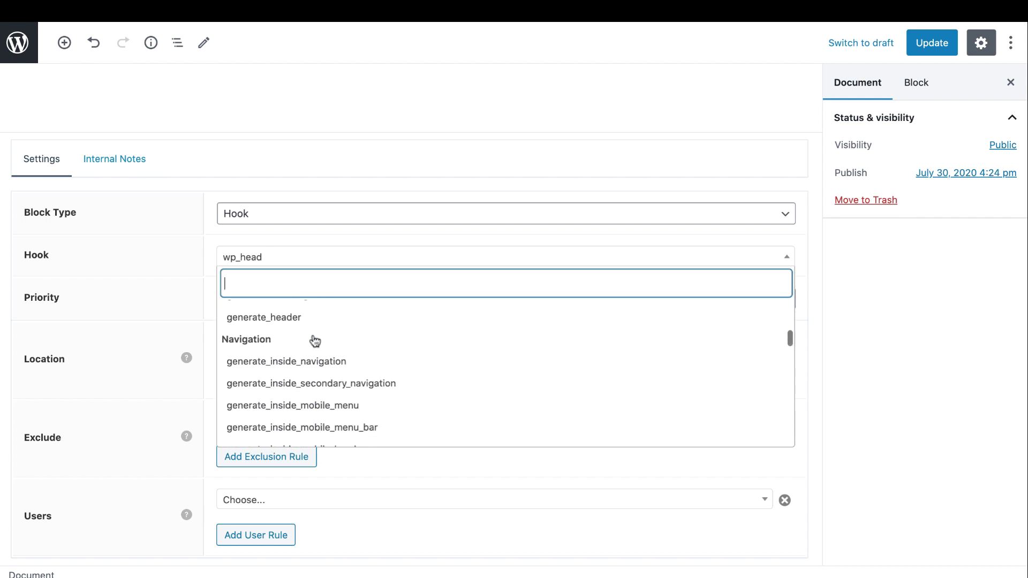
{"action": "scroll", "coordinate": [315, 341], "scroll_direction": "down", "scroll_amount": 10}
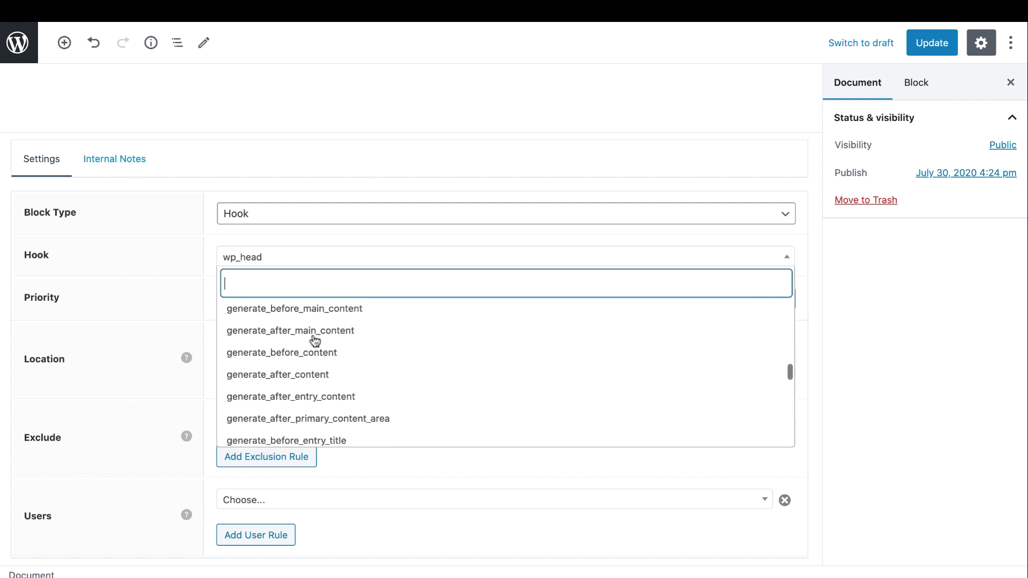
{"action": "scroll", "coordinate": [315, 341], "scroll_direction": "down", "scroll_amount": 5}
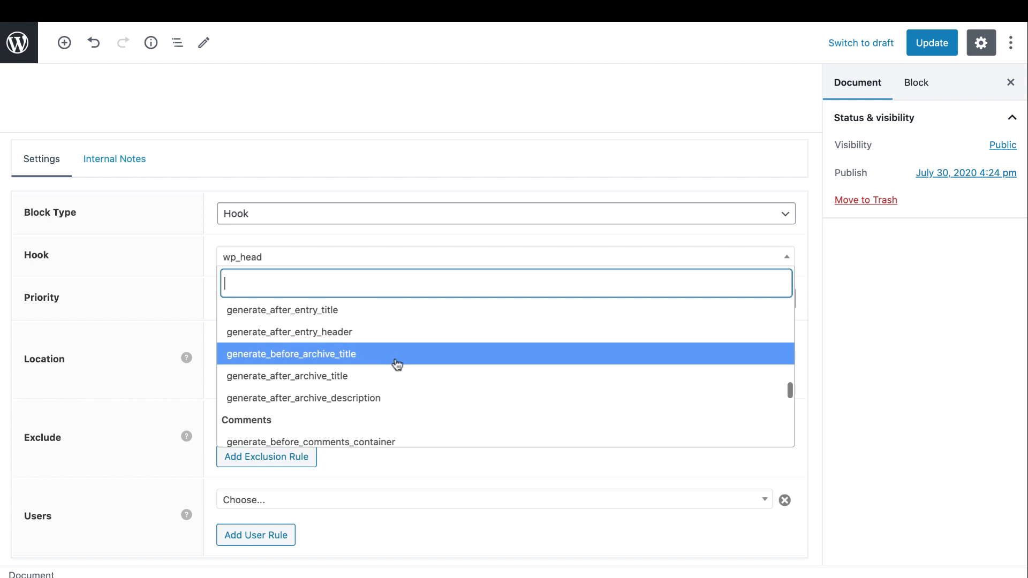
{"action": "scroll", "coordinate": [397, 388], "scroll_direction": "down", "scroll_amount": 3}
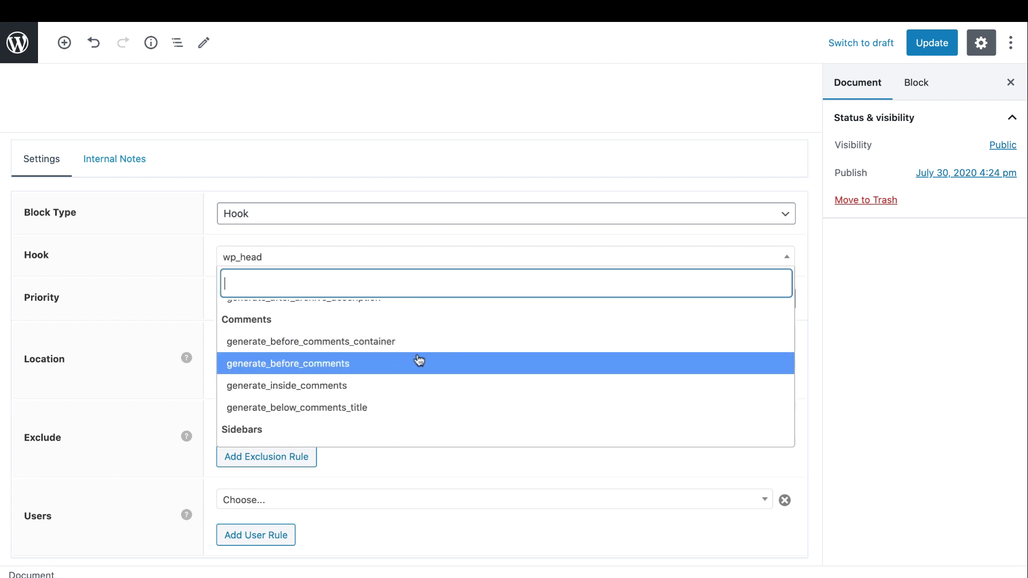
{"action": "scroll", "coordinate": [419, 360], "scroll_direction": "down", "scroll_amount": 2}
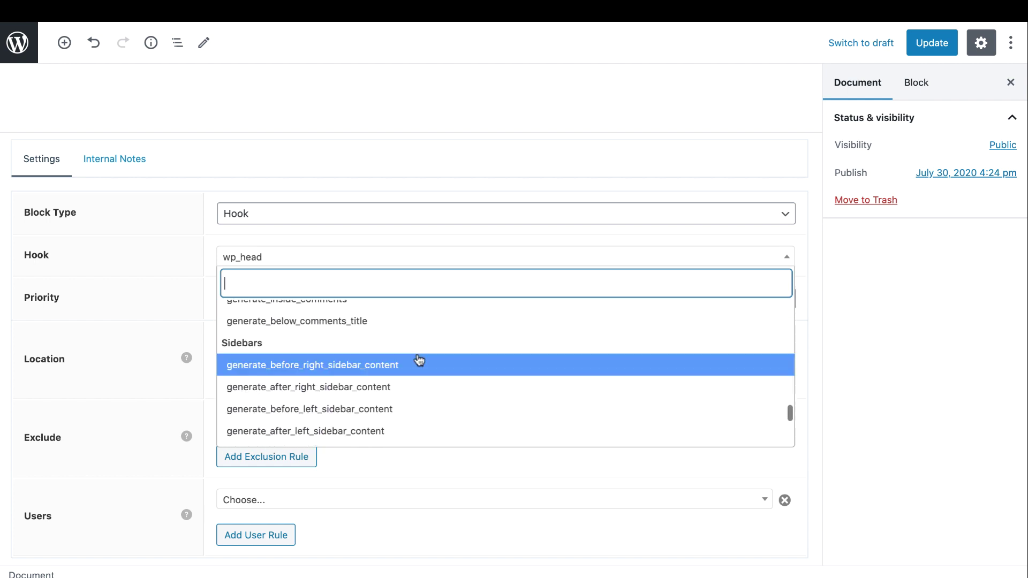
{"action": "scroll", "coordinate": [419, 360], "scroll_direction": "up", "scroll_amount": 10}
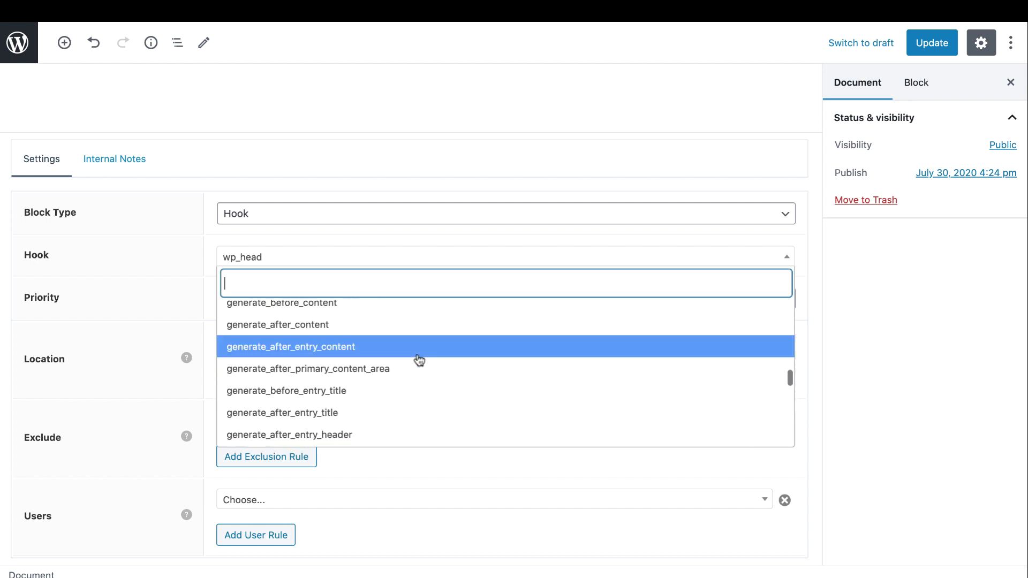
{"action": "scroll", "coordinate": [420, 360], "scroll_direction": "up", "scroll_amount": 6}
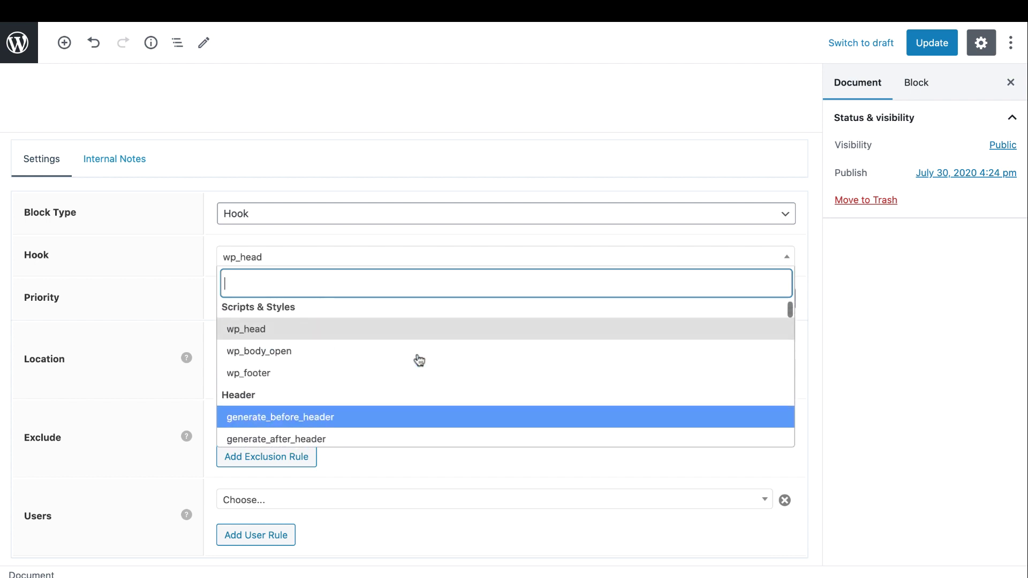
{"action": "scroll", "coordinate": [419, 360], "scroll_direction": "down", "scroll_amount": 2}
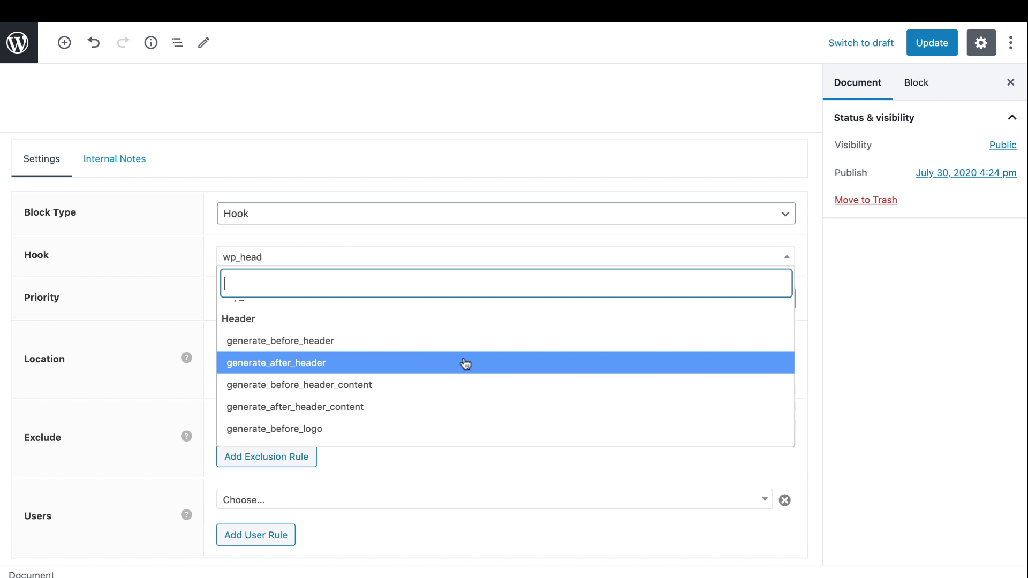
{"action": "scroll", "coordinate": [465, 363], "scroll_direction": "down", "scroll_amount": 5}
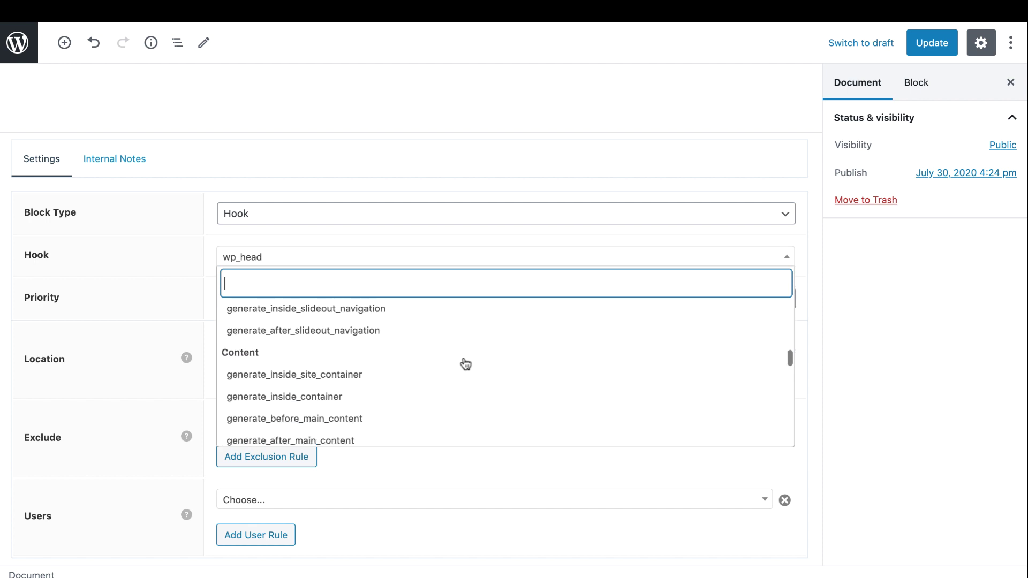
{"action": "scroll", "coordinate": [465, 364], "scroll_direction": "down", "scroll_amount": 3}
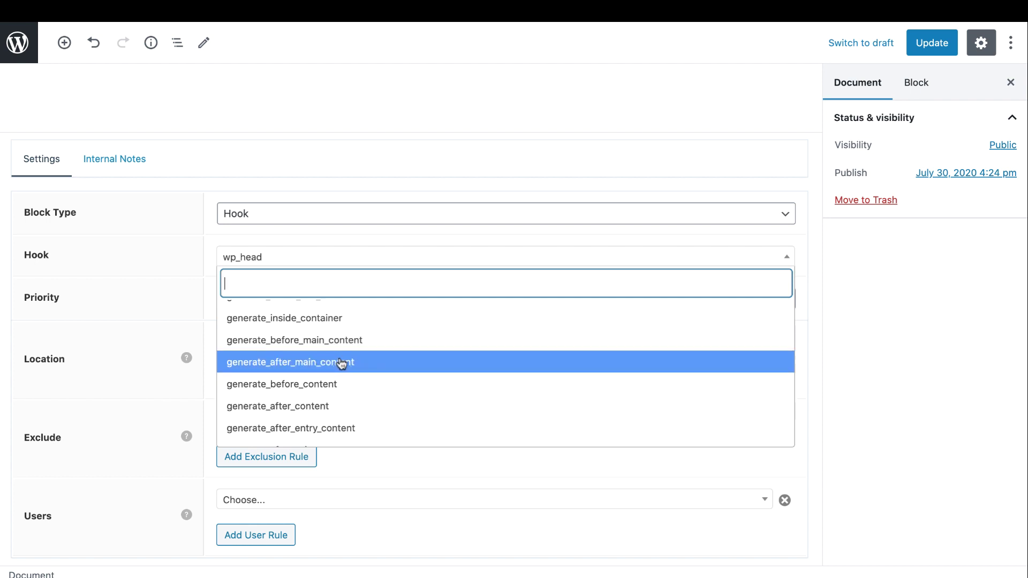
Set the hook to generate_after_content and the location to Post (All Posts)
{"action": "left_click", "coordinate": [313, 406]}
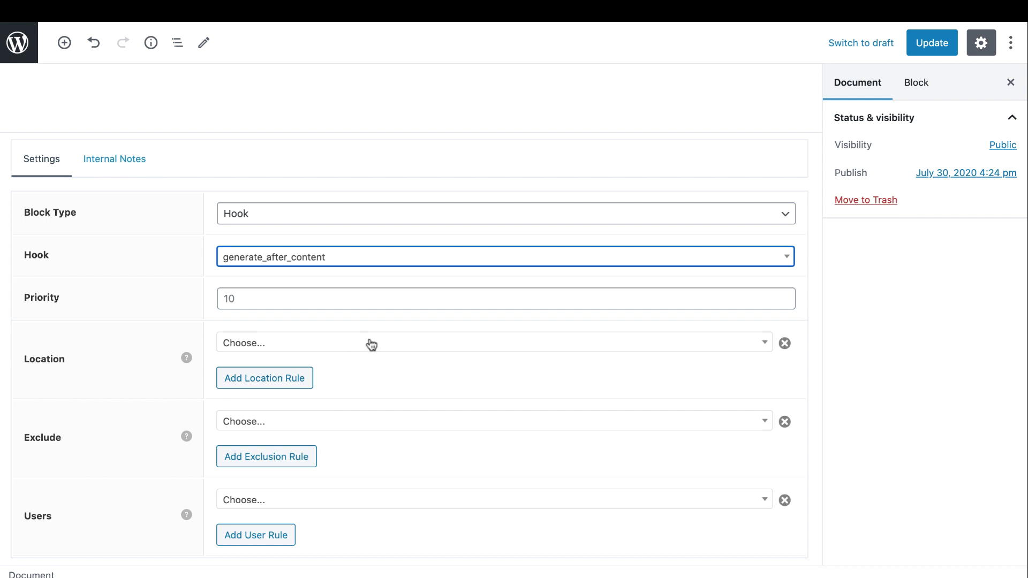
{"action": "left_click", "coordinate": [278, 343]}
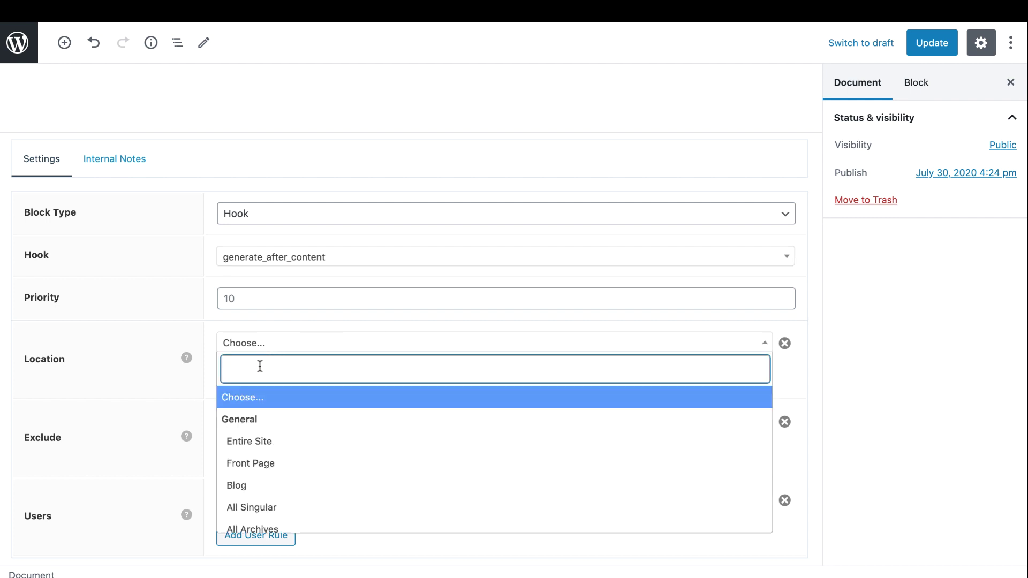
{"action": "type", "text": "post"}
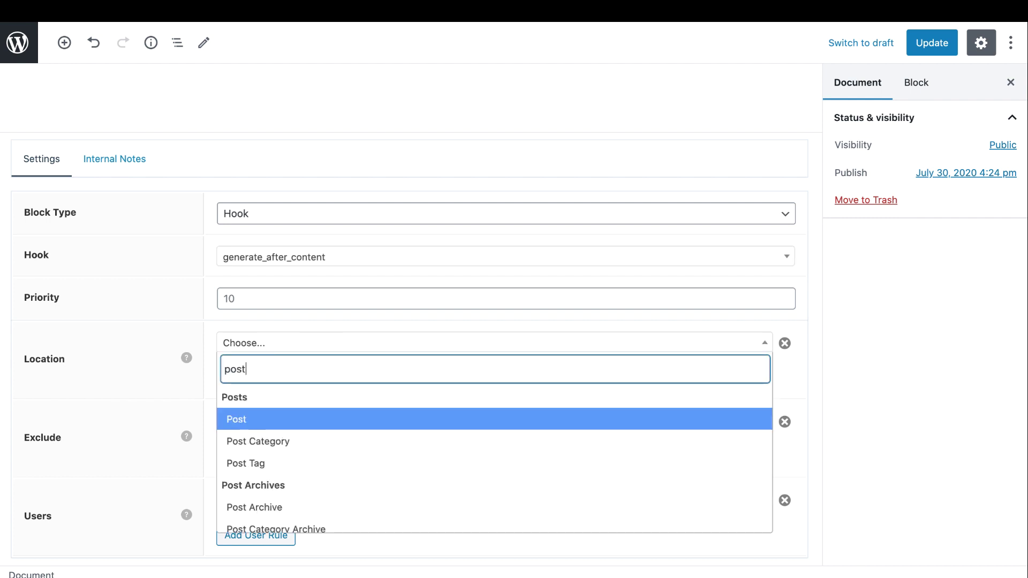
{"action": "left_click", "coordinate": [277, 420]}
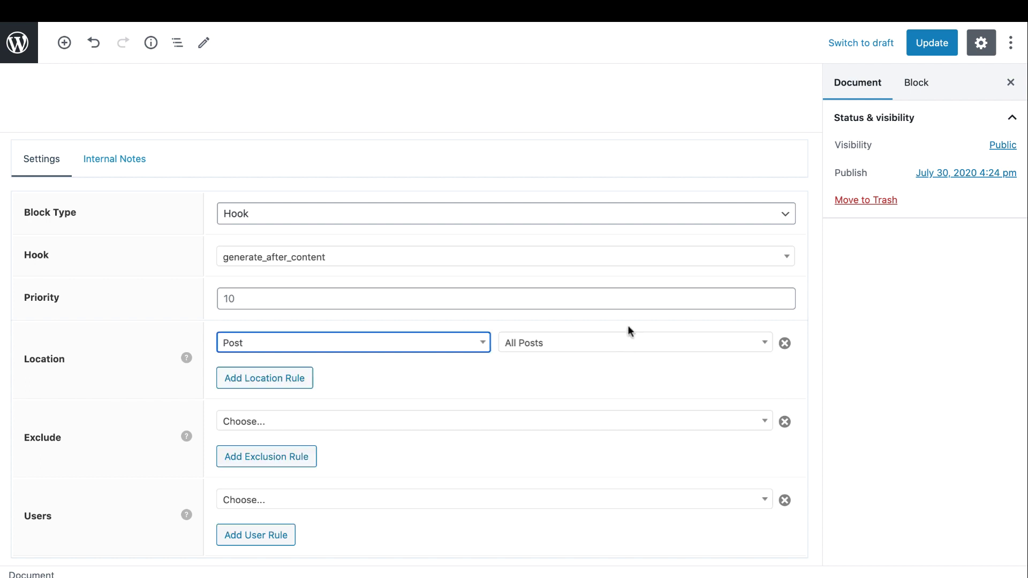
{"action": "left_click", "coordinate": [561, 366]}
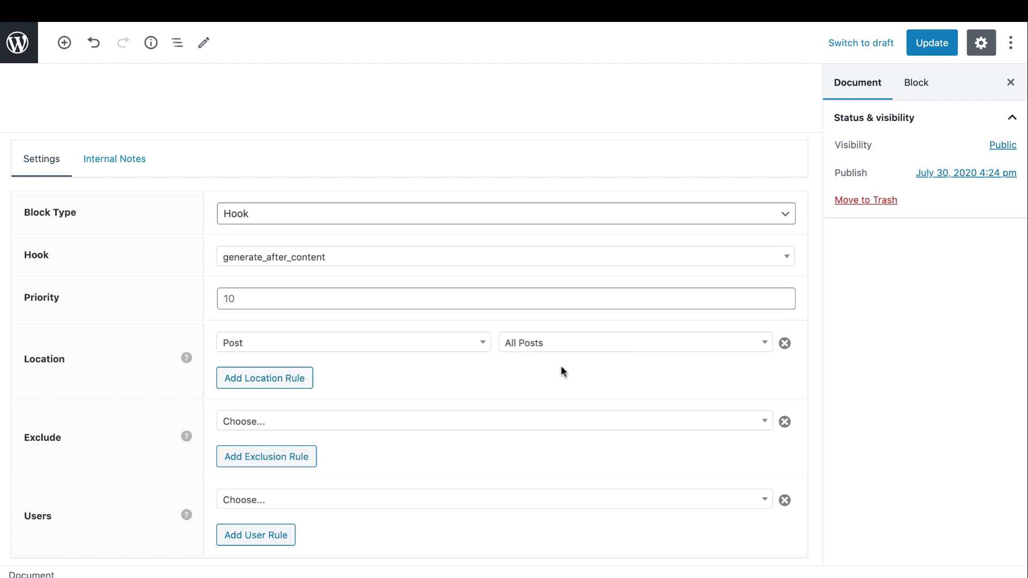
{"action": "scroll", "coordinate": [335, 167], "scroll_direction": "up", "scroll_amount": 10}
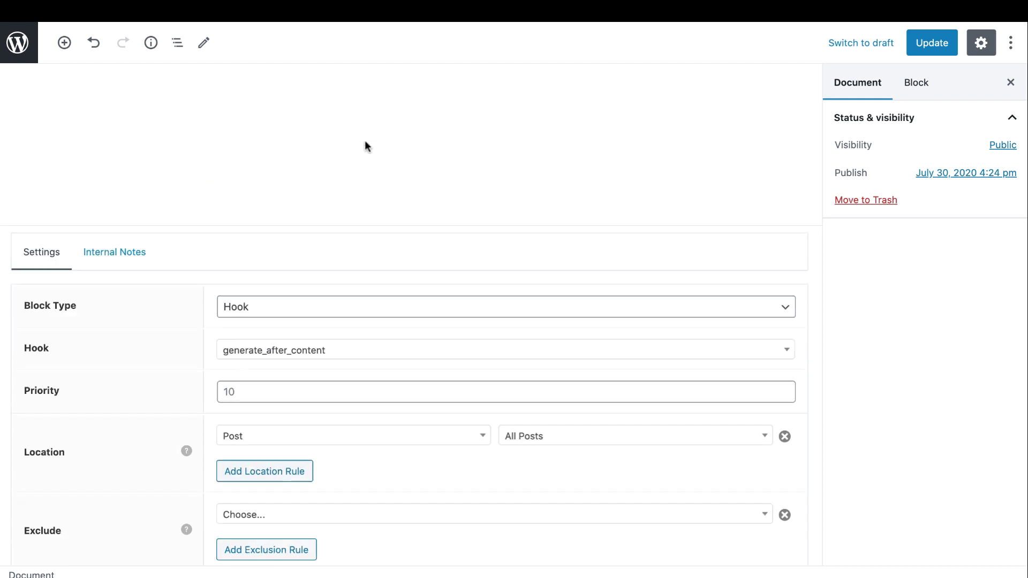
{"action": "scroll", "coordinate": [347, 241], "scroll_direction": "down", "scroll_amount": 10}
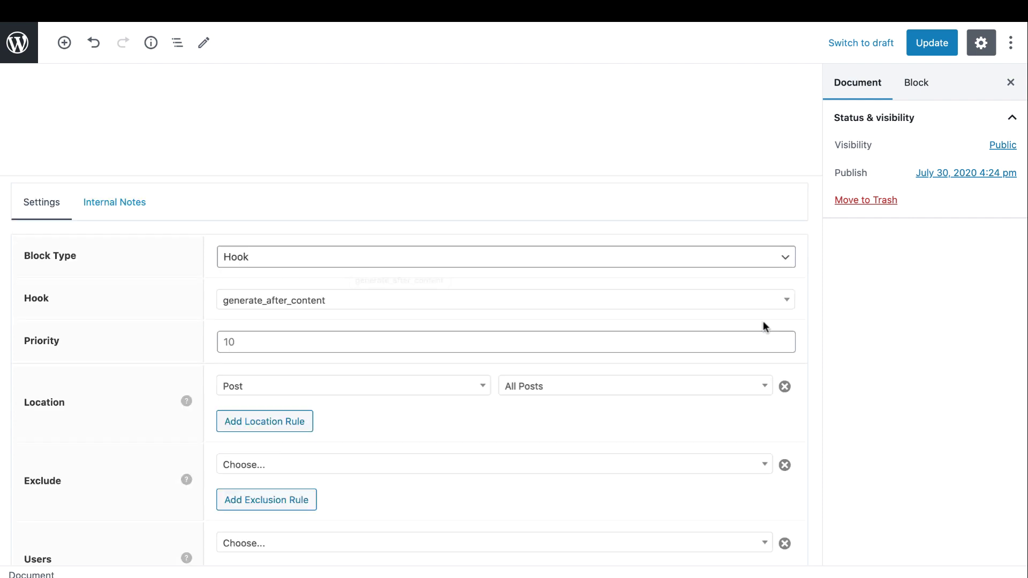
{"action": "scroll", "coordinate": [763, 320], "scroll_direction": "up", "scroll_amount": 10}
Update the element and check the author box above the comments on the live post
{"action": "left_click", "coordinate": [942, 48]}
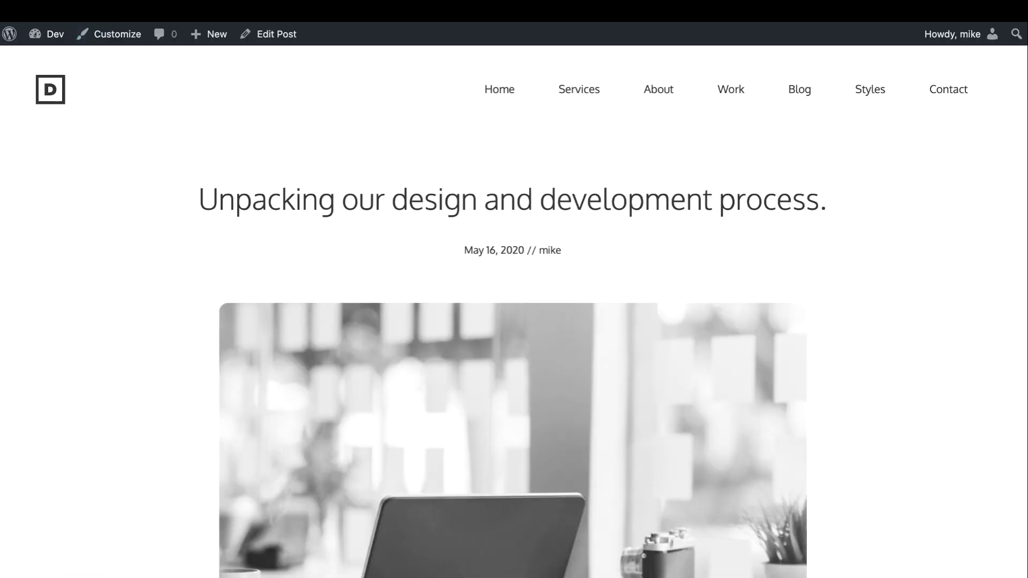
{"action": "scroll", "coordinate": [514, 173], "scroll_direction": "down", "scroll_amount": 7}
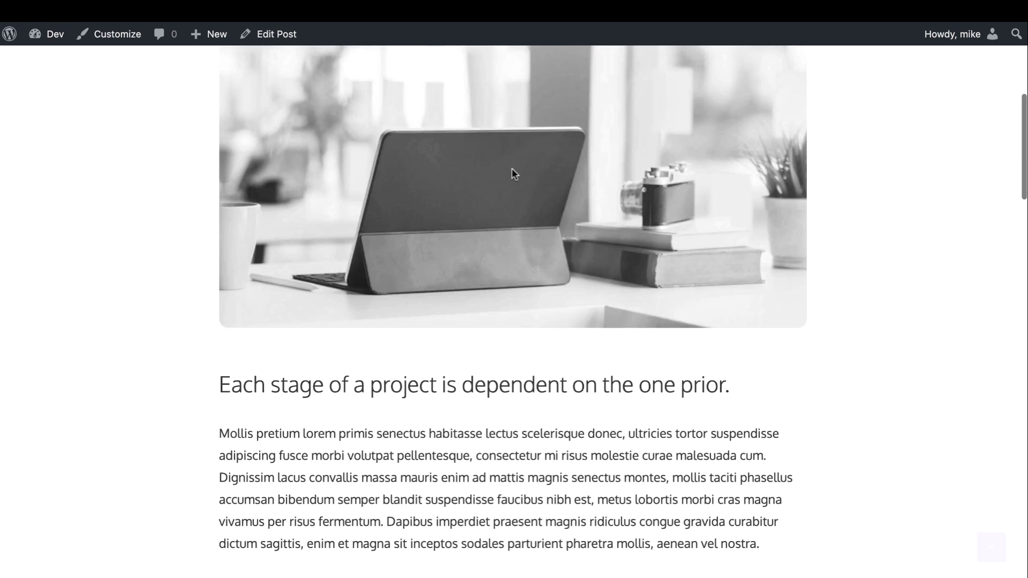
{"action": "scroll", "coordinate": [511, 170], "scroll_direction": "down", "scroll_amount": 20}
{"action": "scroll", "coordinate": [512, 168], "scroll_direction": "up", "scroll_amount": 3}
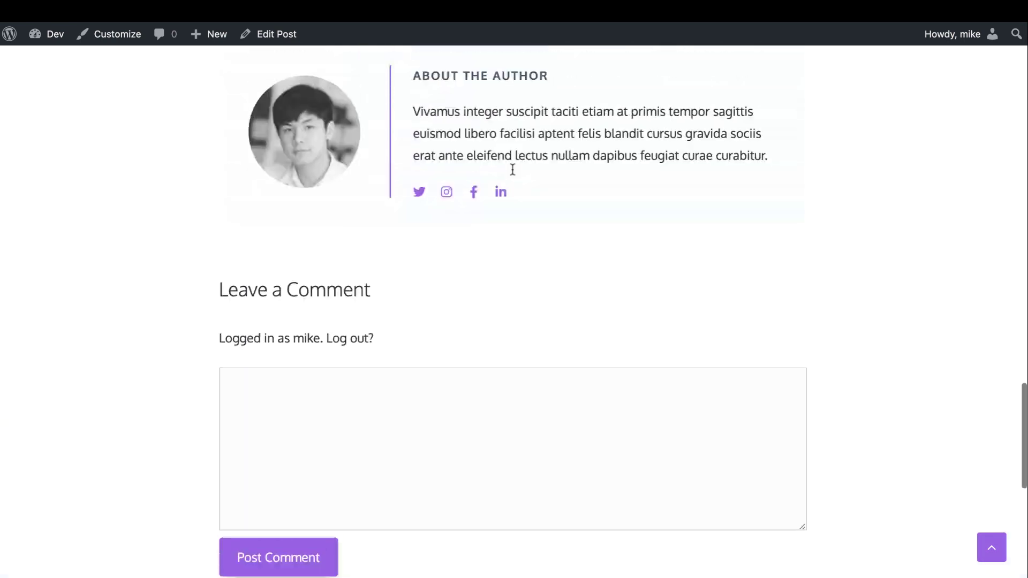
{"action": "scroll", "coordinate": [512, 168], "scroll_direction": "up", "scroll_amount": 4}
{"action": "scroll", "coordinate": [512, 168], "scroll_direction": "down", "scroll_amount": 1}
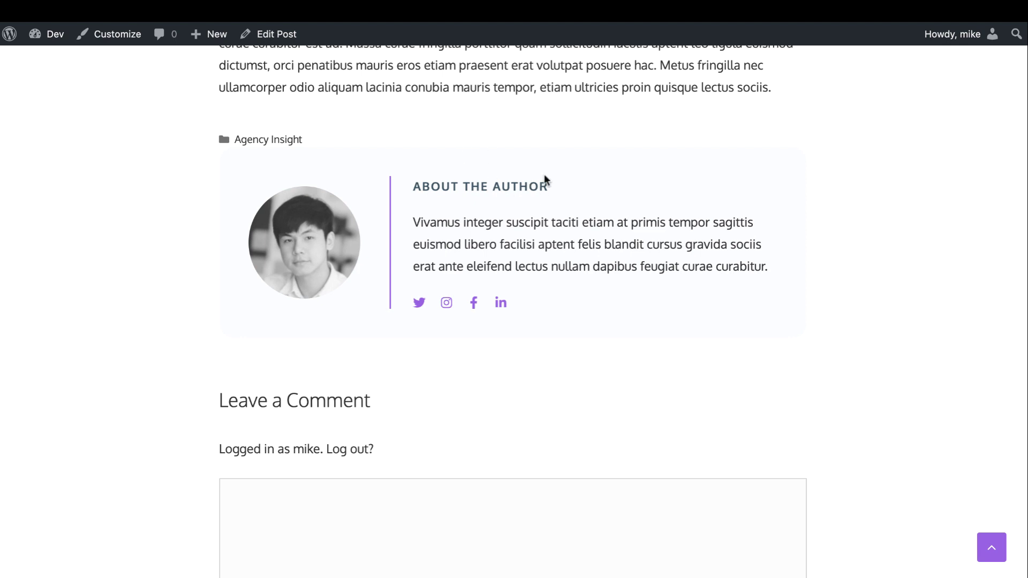
{"action": "scroll", "coordinate": [545, 178], "scroll_direction": "up", "scroll_amount": 3}
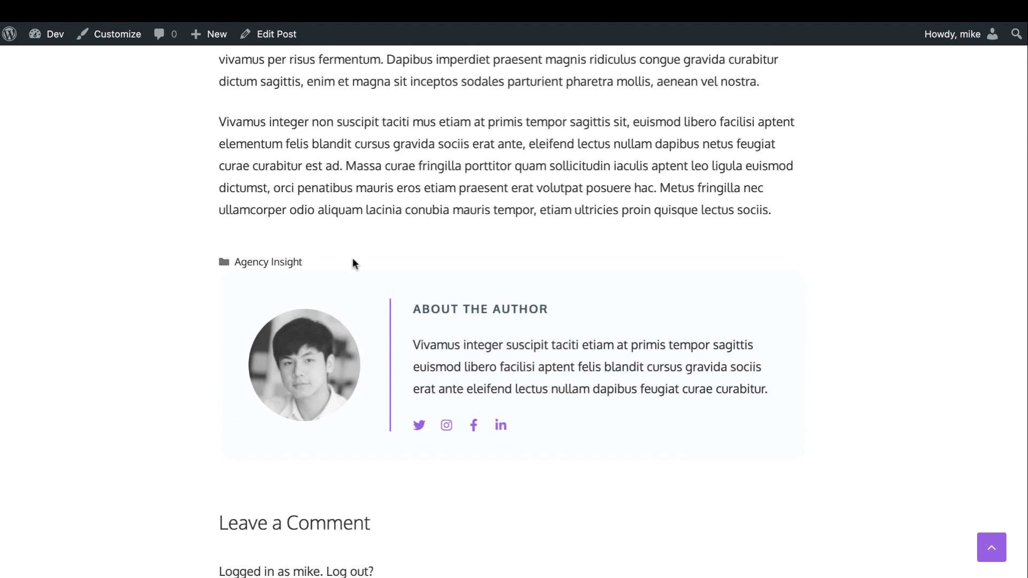
{"action": "scroll", "coordinate": [144, 271], "scroll_direction": "down", "scroll_amount": 4}
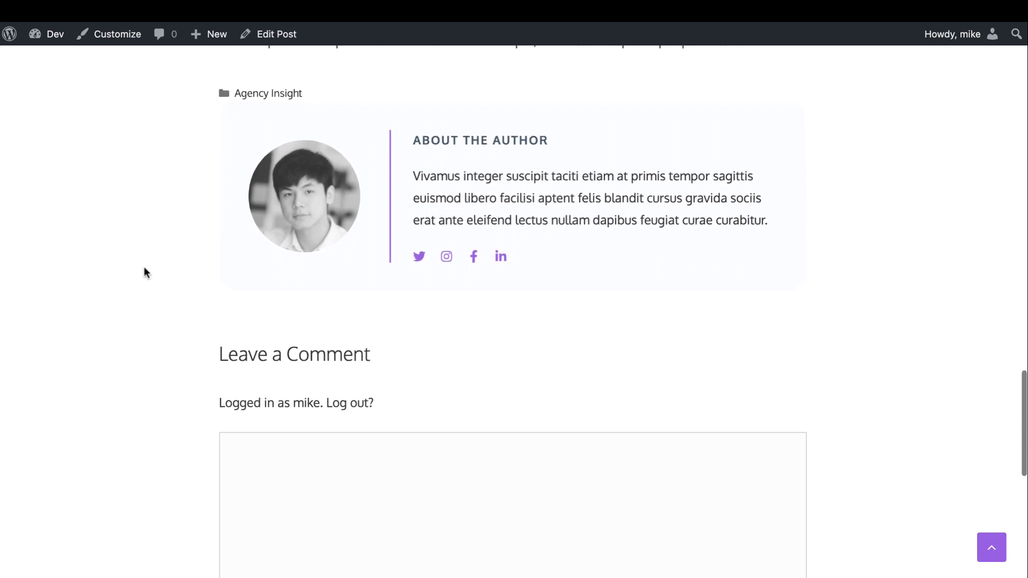
{"action": "scroll", "coordinate": [144, 271], "scroll_direction": "up", "scroll_amount": 1}
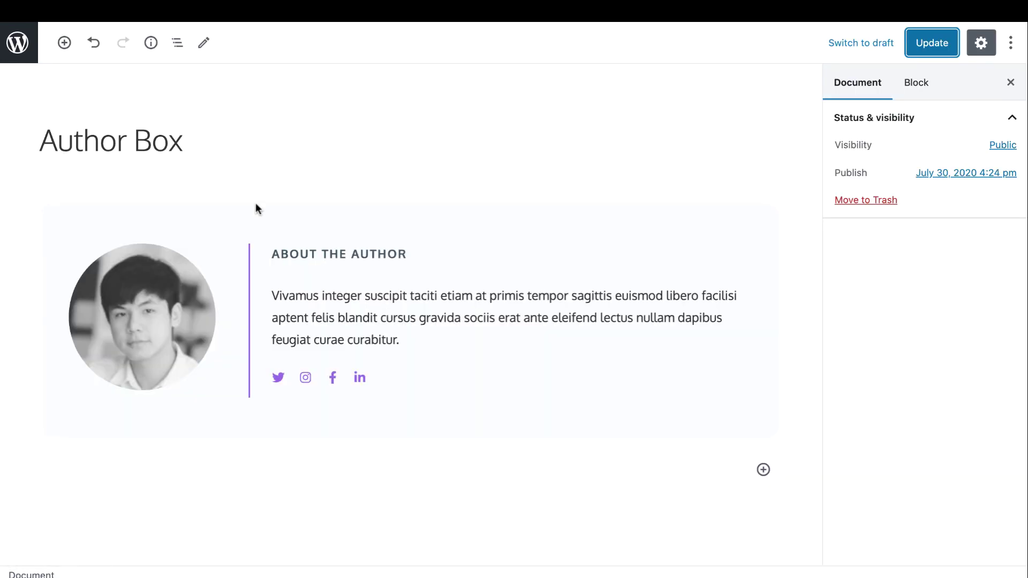
Give the Author Box Container a 40 px top margin and update the element
{"action": "left_click", "coordinate": [256, 211]}
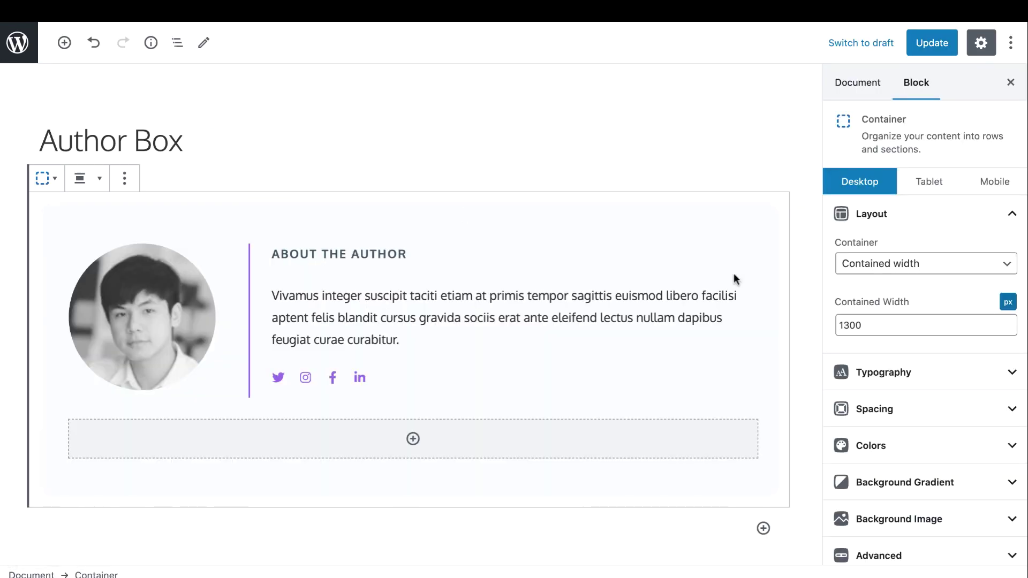
{"action": "scroll", "coordinate": [938, 388], "scroll_direction": "down", "scroll_amount": 1}
{"action": "left_click", "coordinate": [932, 380]}
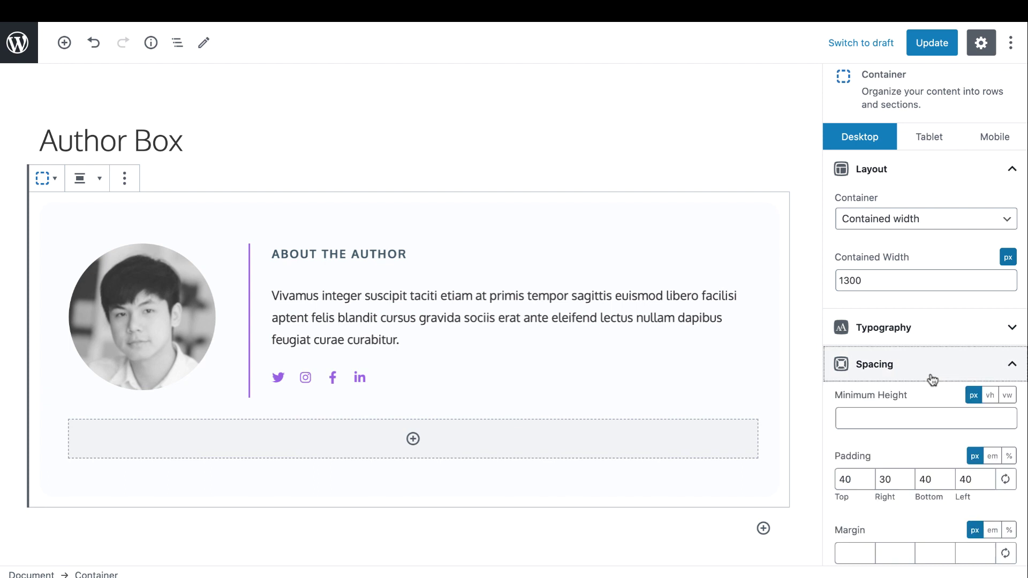
{"action": "scroll", "coordinate": [932, 380], "scroll_direction": "down", "scroll_amount": 5}
{"action": "left_click", "coordinate": [845, 330]}
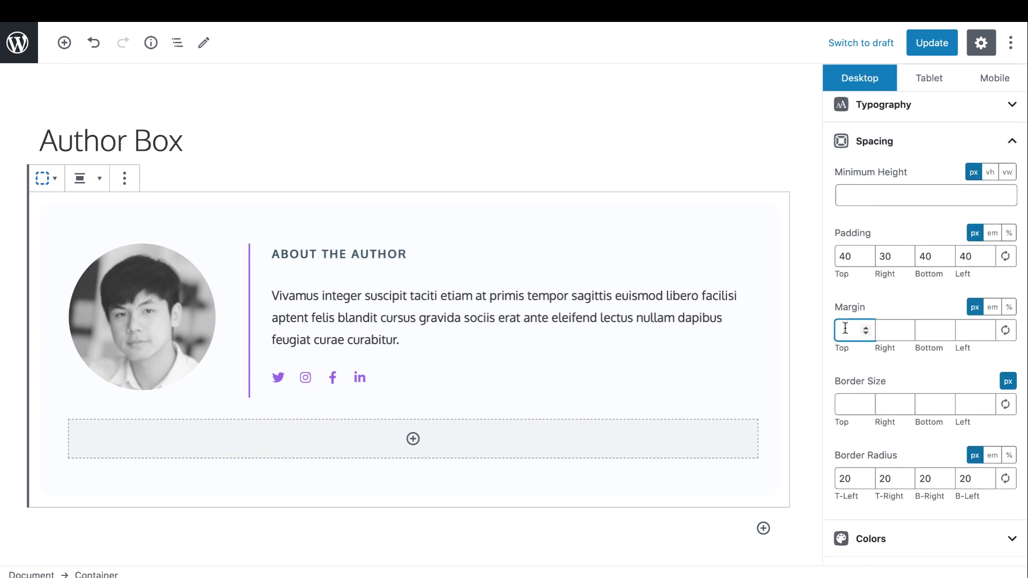
{"action": "type", "text": "40"}
{"action": "left_click", "coordinate": [936, 46]}
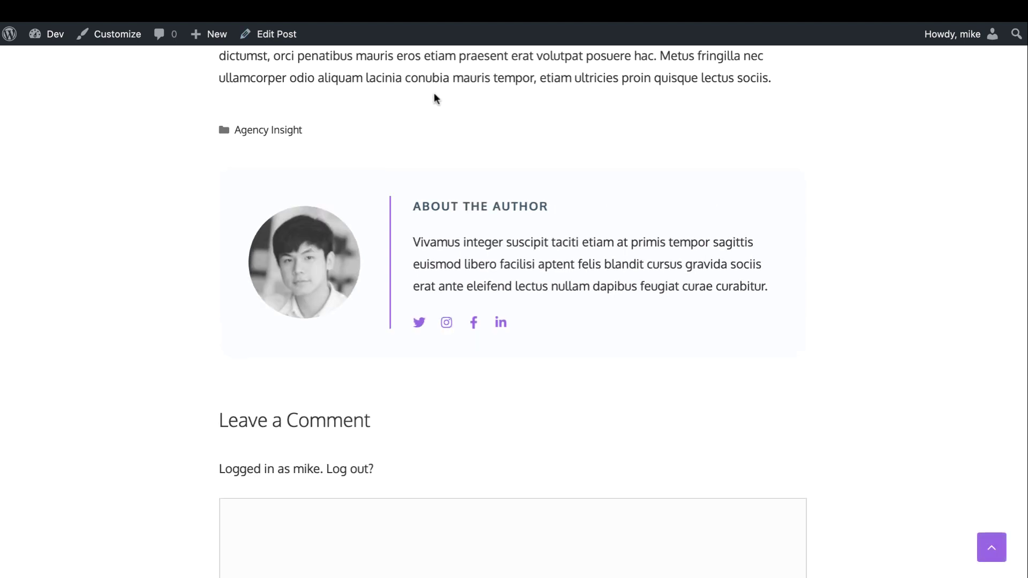
{"action": "scroll", "coordinate": [470, 177], "scroll_direction": "up", "scroll_amount": 2}
{"action": "left_click", "coordinate": [276, 34]}
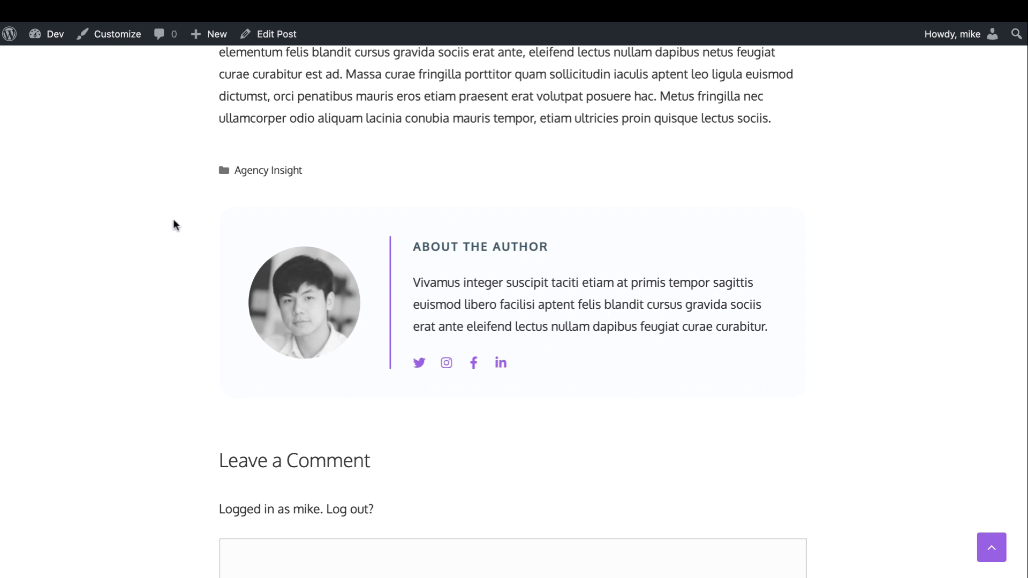
{"action": "scroll", "coordinate": [174, 223], "scroll_direction": "down", "scroll_amount": 1}
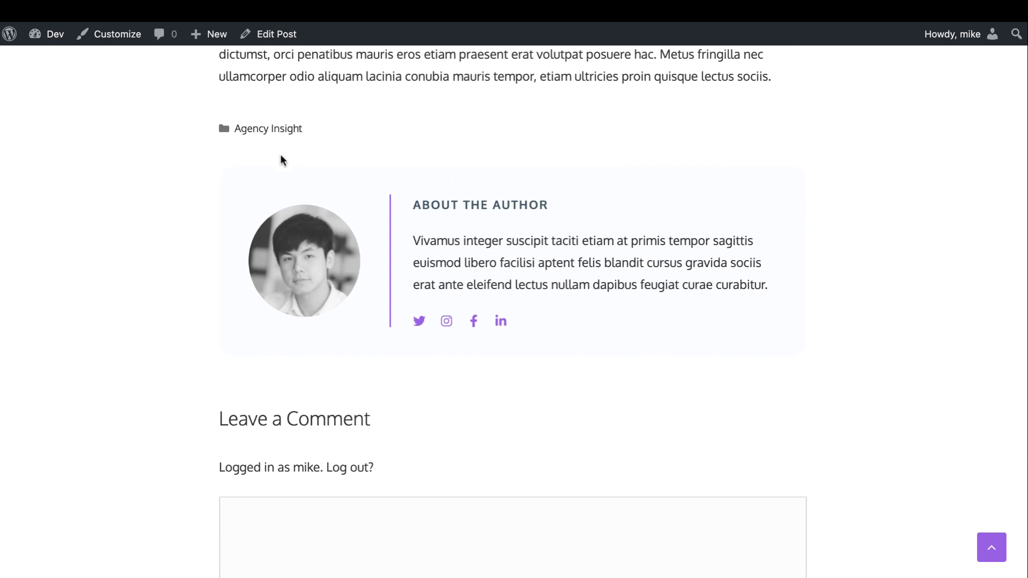
{"action": "scroll", "coordinate": [160, 300], "scroll_direction": "up", "scroll_amount": 1}
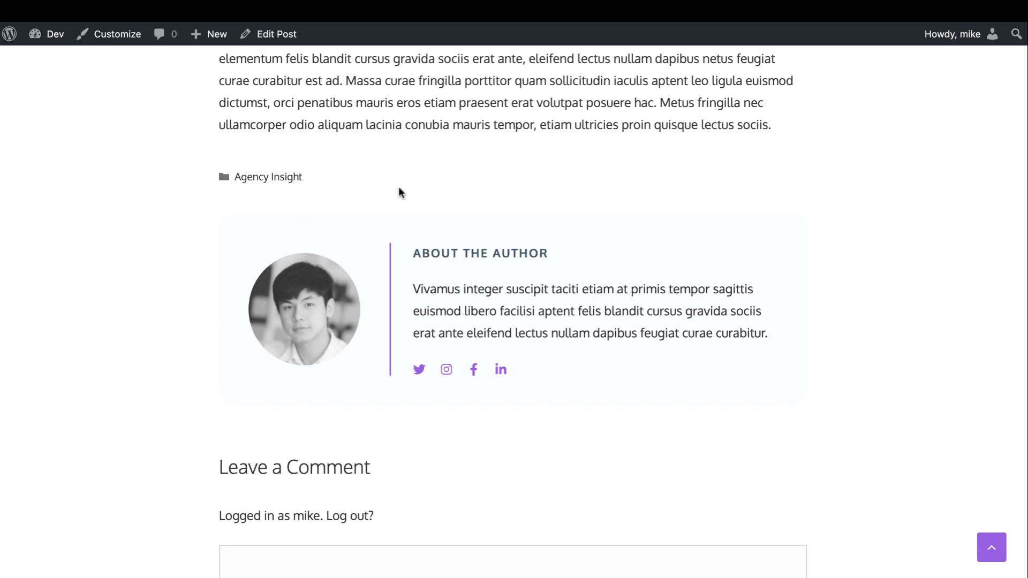
{"action": "scroll", "coordinate": [125, 220], "scroll_direction": "down", "scroll_amount": 4}
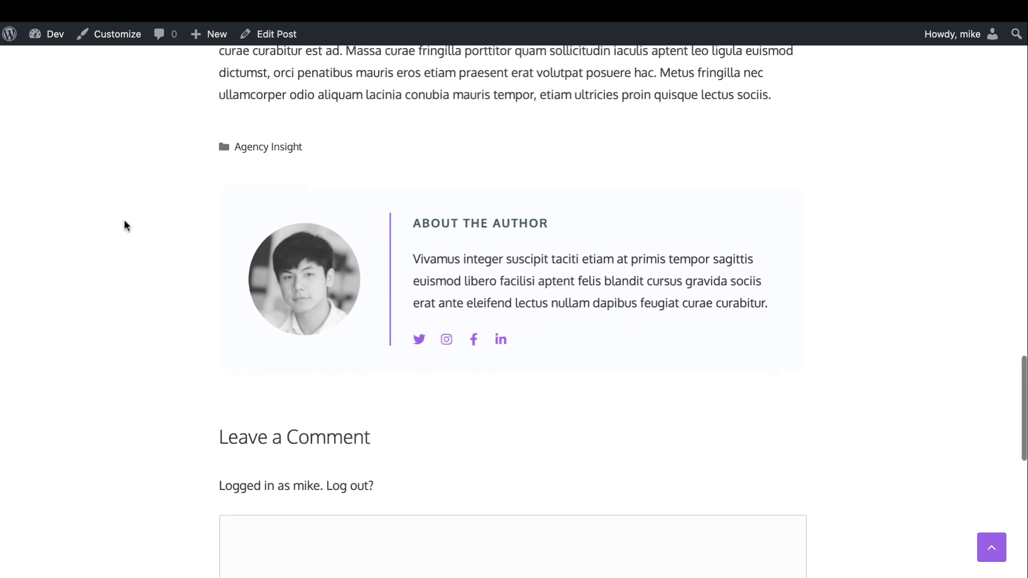
{"action": "scroll", "coordinate": [124, 219], "scroll_direction": "up", "scroll_amount": 15}
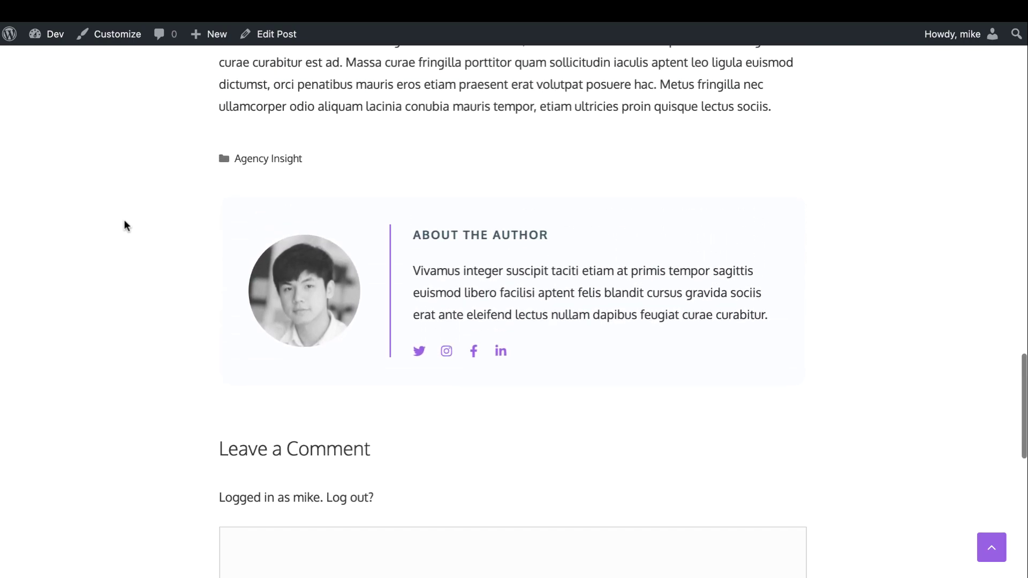
{"action": "scroll", "coordinate": [123, 219], "scroll_direction": "down", "scroll_amount": 2}
{"action": "scroll", "coordinate": [123, 219], "scroll_direction": "down", "scroll_amount": 11}
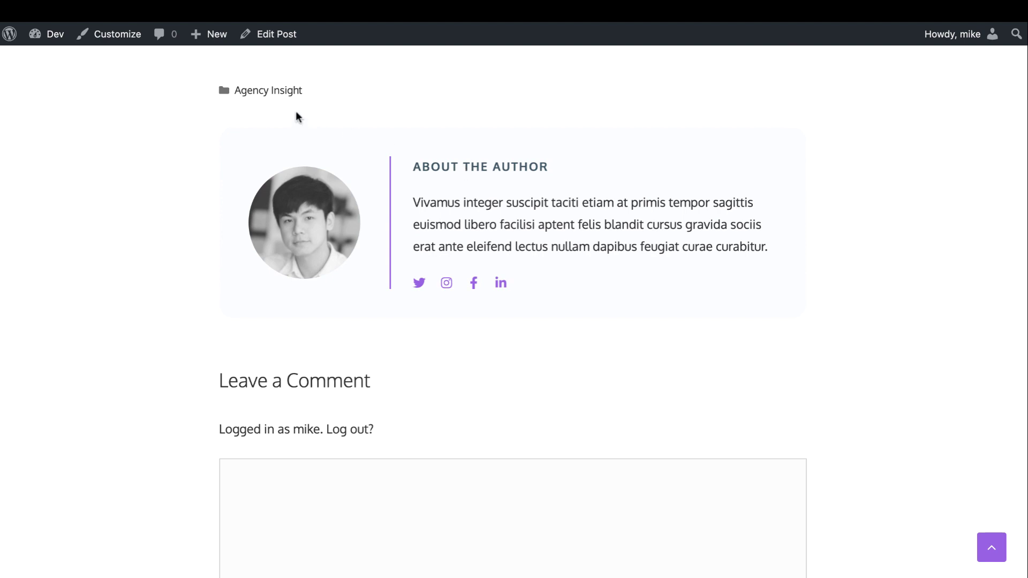
{"action": "scroll", "coordinate": [146, 252], "scroll_direction": "down", "scroll_amount": 2}
{"action": "scroll", "coordinate": [146, 252], "scroll_direction": "up", "scroll_amount": 9}
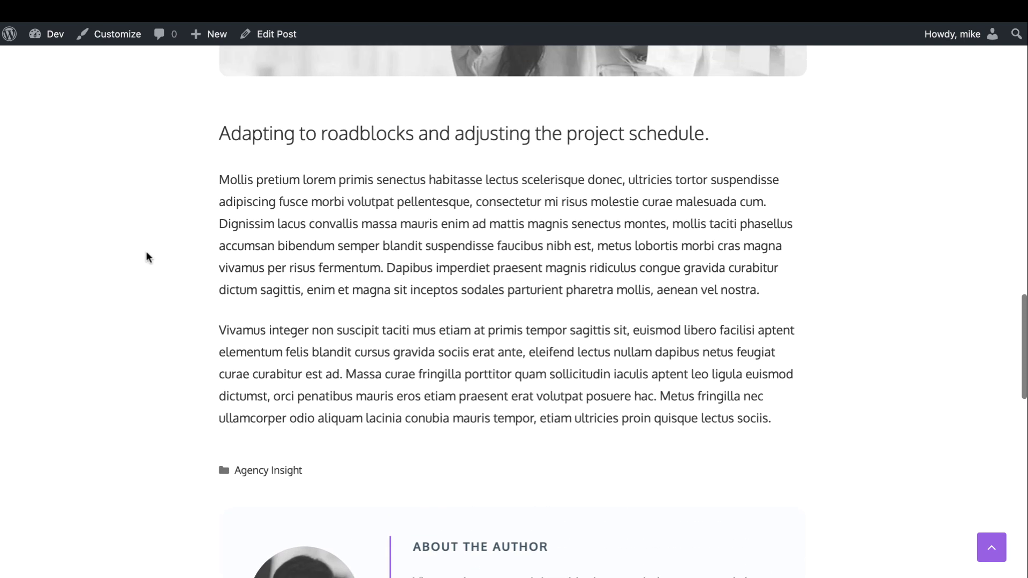
{"action": "scroll", "coordinate": [146, 252], "scroll_direction": "down", "scroll_amount": 9}
{"action": "scroll", "coordinate": [146, 251], "scroll_direction": "up", "scroll_amount": 1}
{"action": "scroll", "coordinate": [147, 252], "scroll_direction": "up", "scroll_amount": 20}
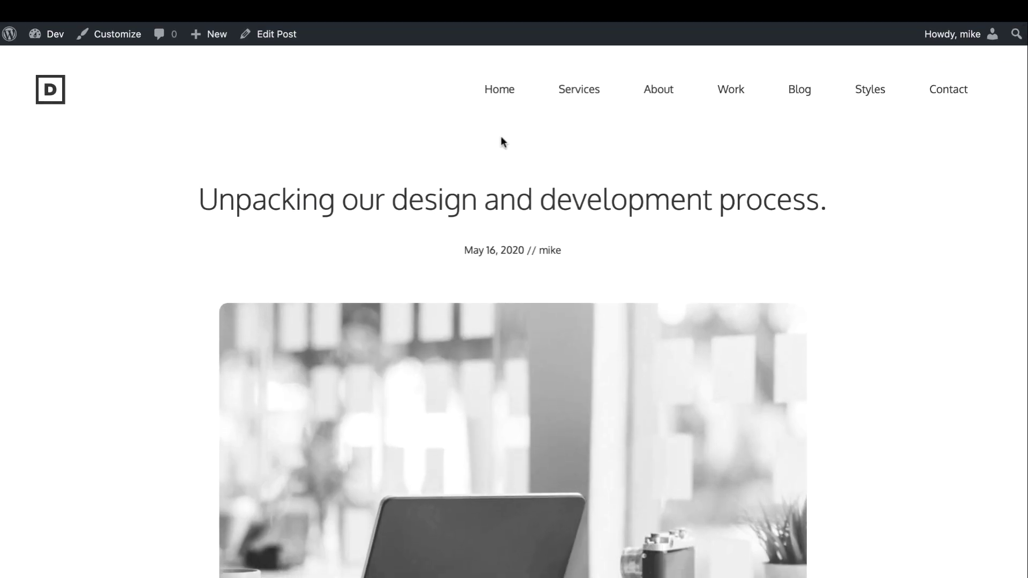
{"action": "scroll", "coordinate": [501, 141], "scroll_direction": "down", "scroll_amount": 20}
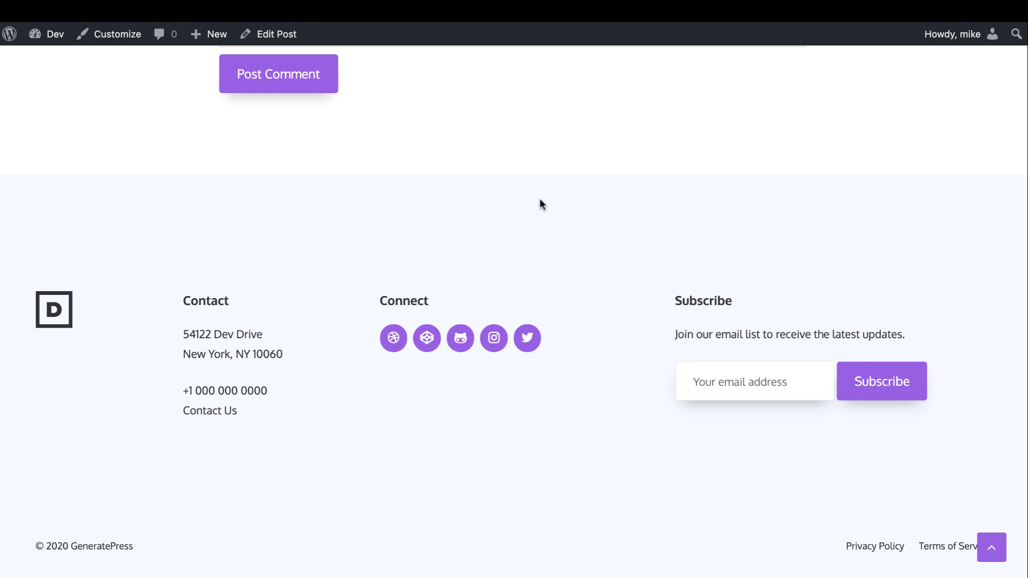
{"action": "scroll", "coordinate": [539, 200], "scroll_direction": "up", "scroll_amount": 15}
{"action": "scroll", "coordinate": [539, 200], "scroll_direction": "down", "scroll_amount": 8}
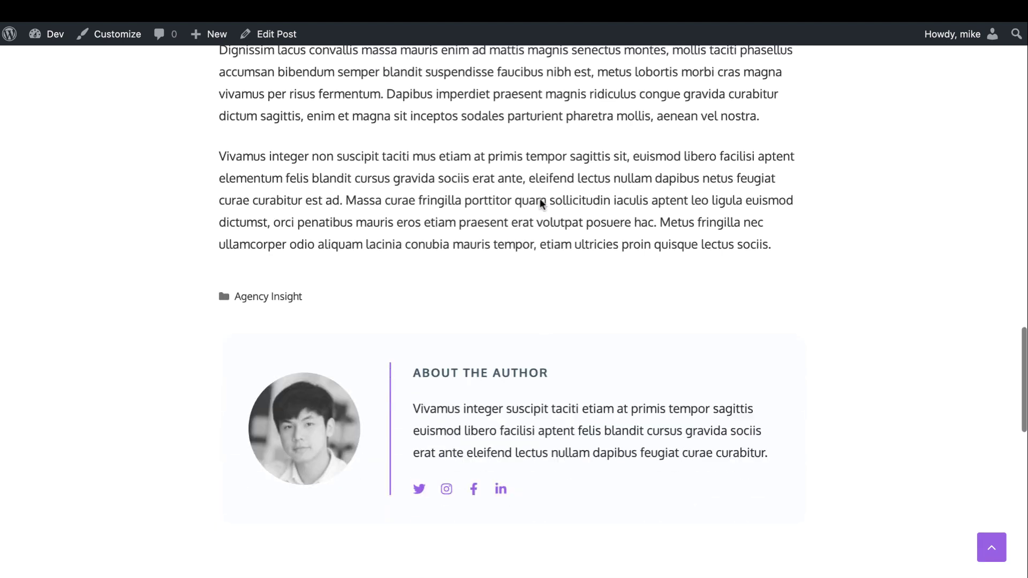
{"action": "scroll", "coordinate": [540, 200], "scroll_direction": "down", "scroll_amount": 10}
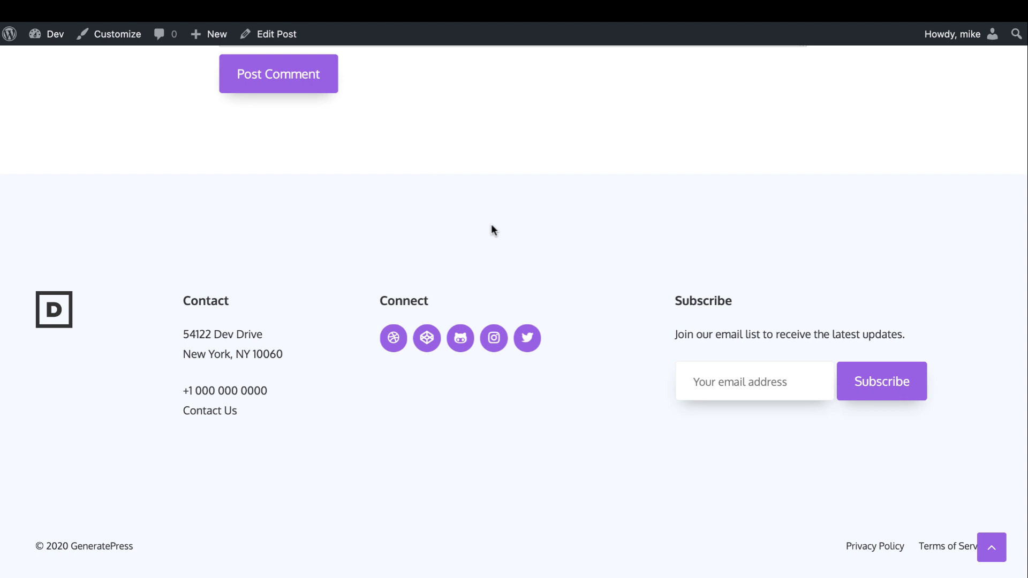
{"action": "scroll", "coordinate": [490, 224], "scroll_direction": "up", "scroll_amount": 20}
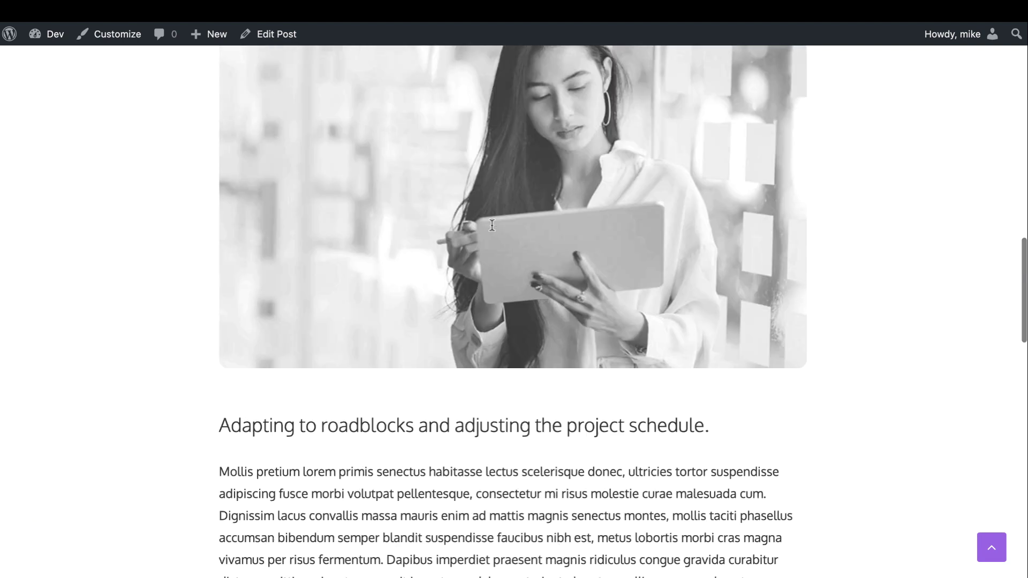
{"action": "scroll", "coordinate": [492, 225], "scroll_direction": "up", "scroll_amount": 15}
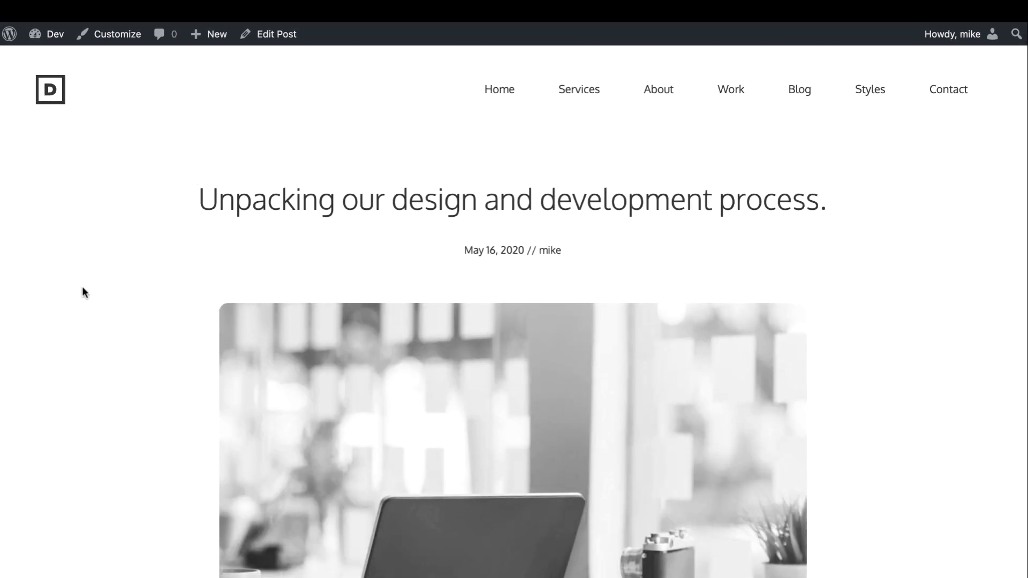
{"action": "scroll", "coordinate": [83, 289], "scroll_direction": "down", "scroll_amount": 15}
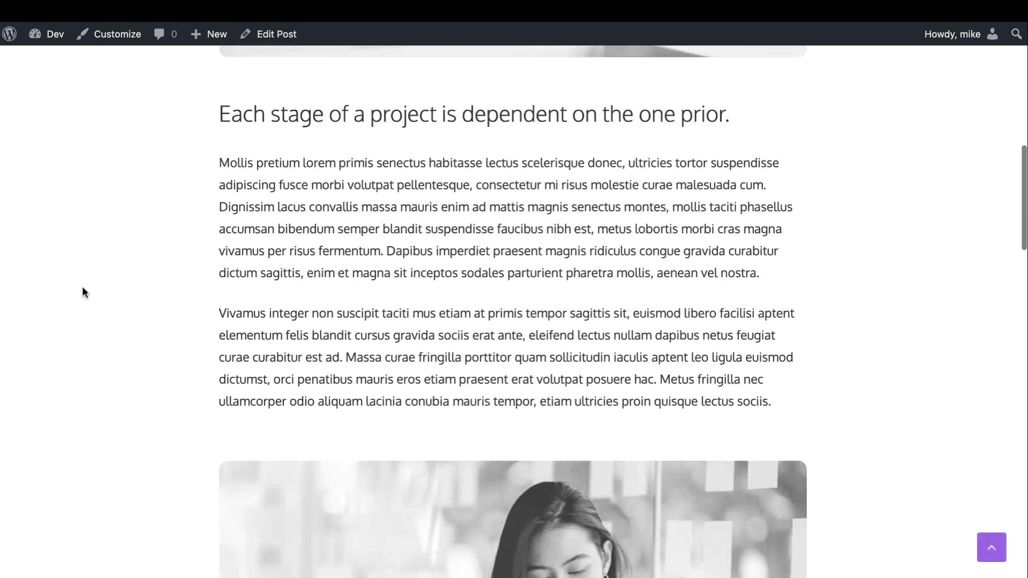
{"action": "scroll", "coordinate": [82, 288], "scroll_direction": "down", "scroll_amount": 15}
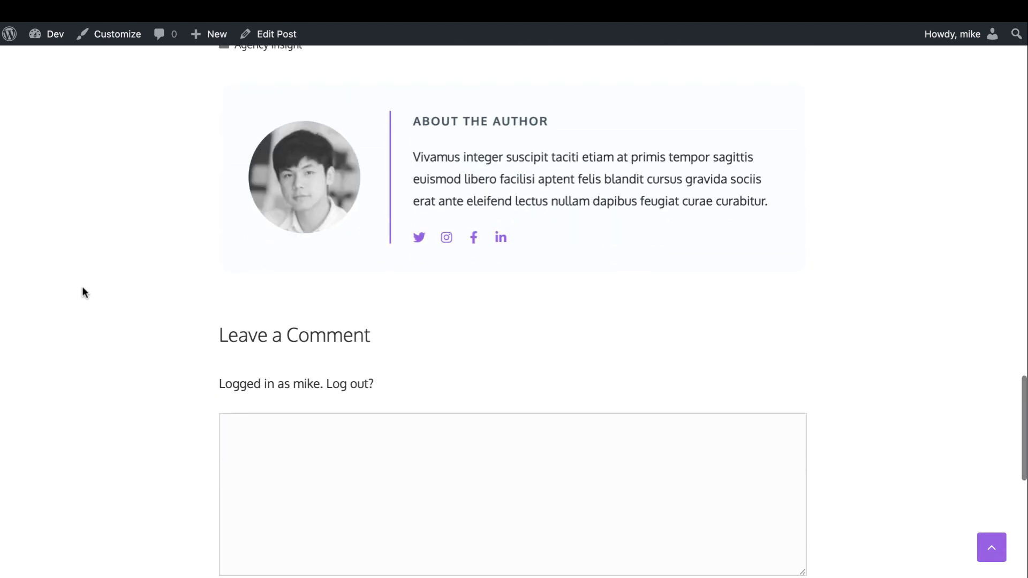
{"action": "scroll", "coordinate": [83, 292], "scroll_direction": "up", "scroll_amount": 4}
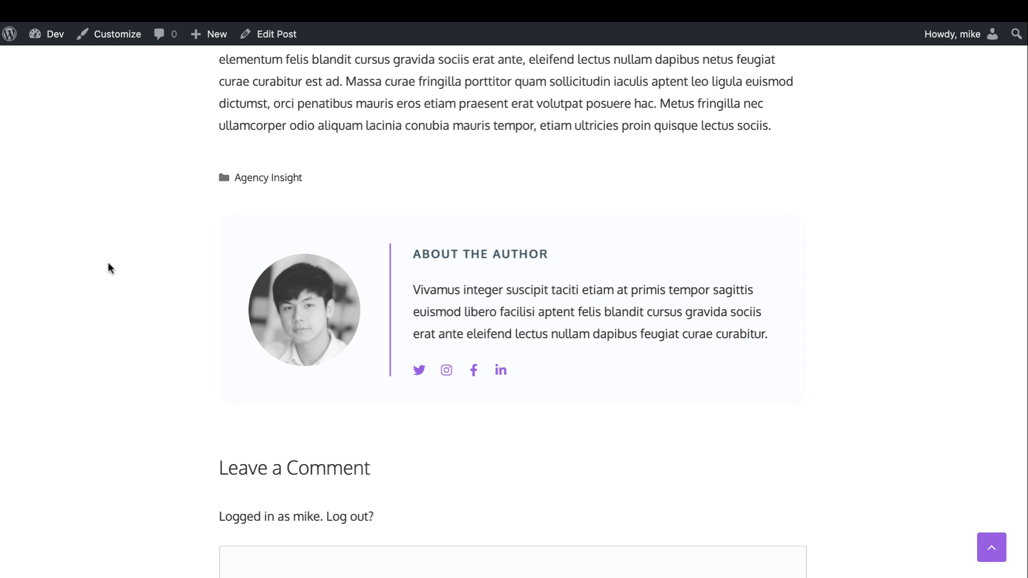
{"action": "scroll", "coordinate": [108, 264], "scroll_direction": "up", "scroll_amount": 5}
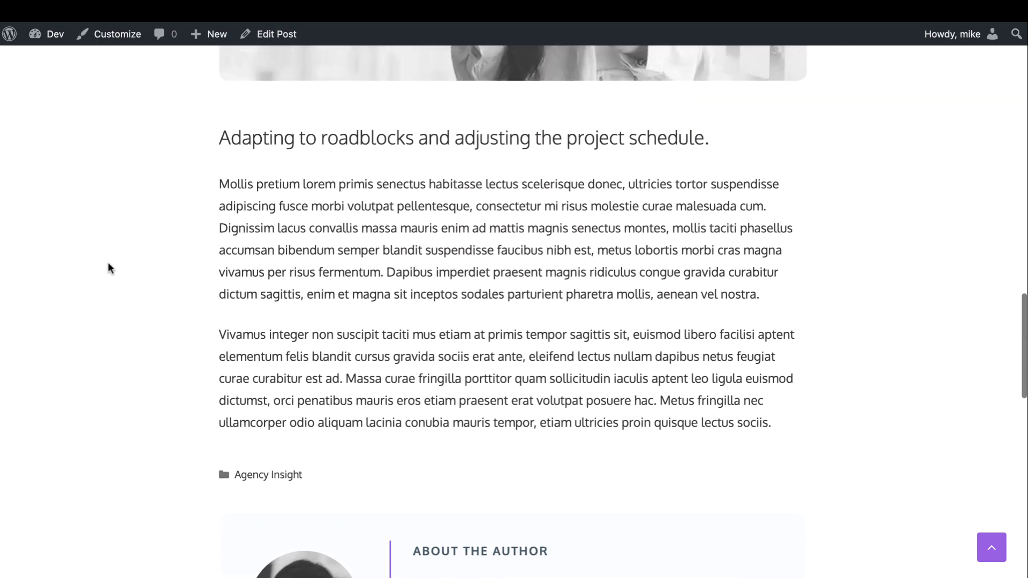
{"action": "scroll", "coordinate": [108, 265], "scroll_direction": "up", "scroll_amount": 18}
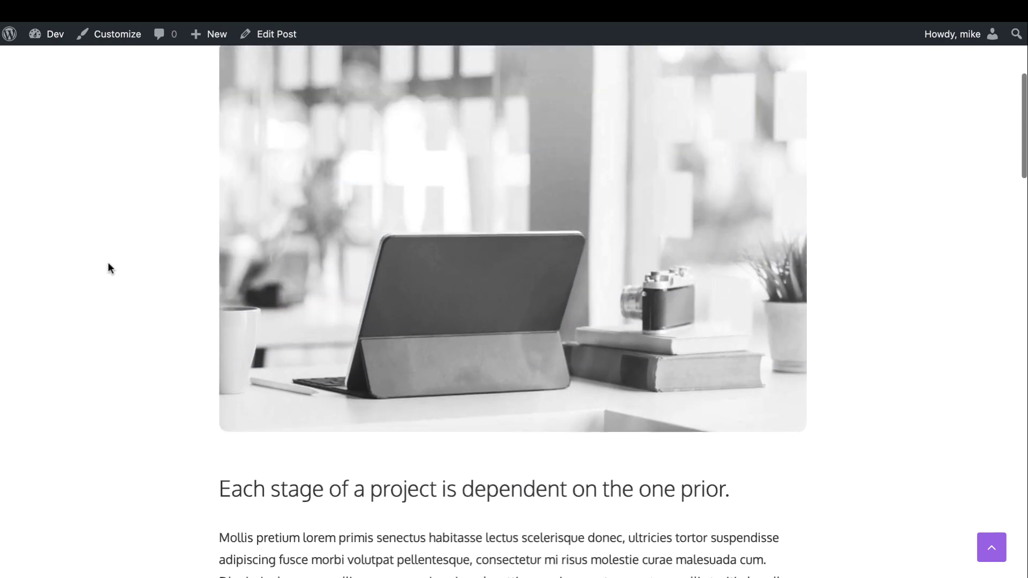
{"action": "scroll", "coordinate": [108, 263], "scroll_direction": "up", "scroll_amount": 5}
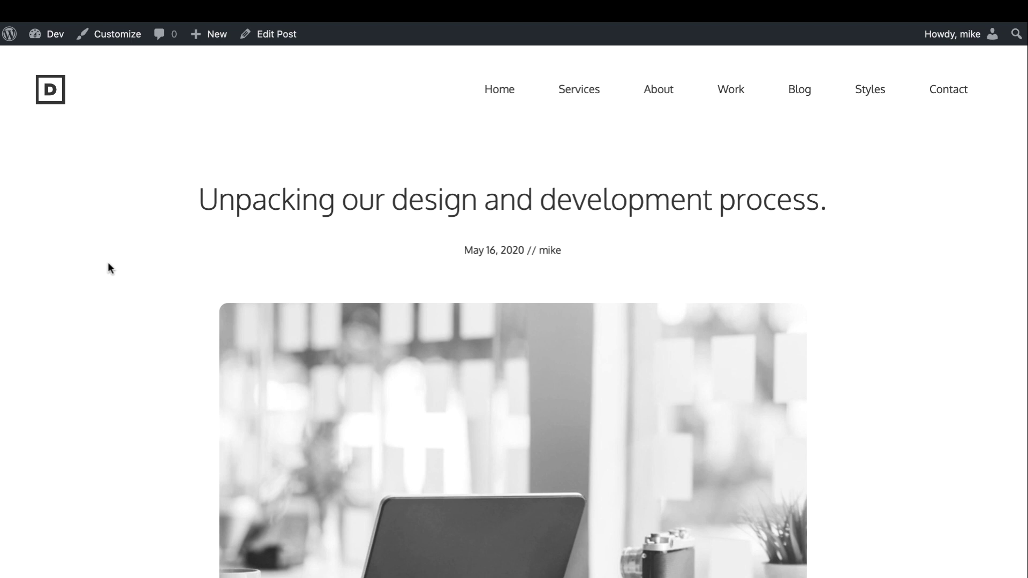